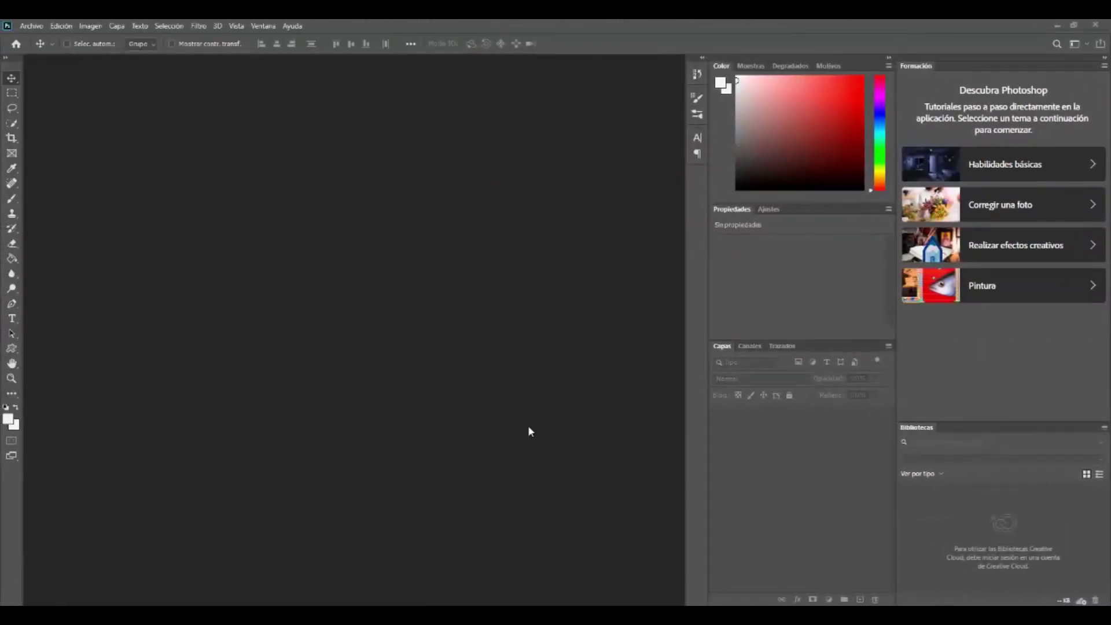
Step: Open child-4816851_1920.jpg, accepting it without colour management
left_click(28, 27)
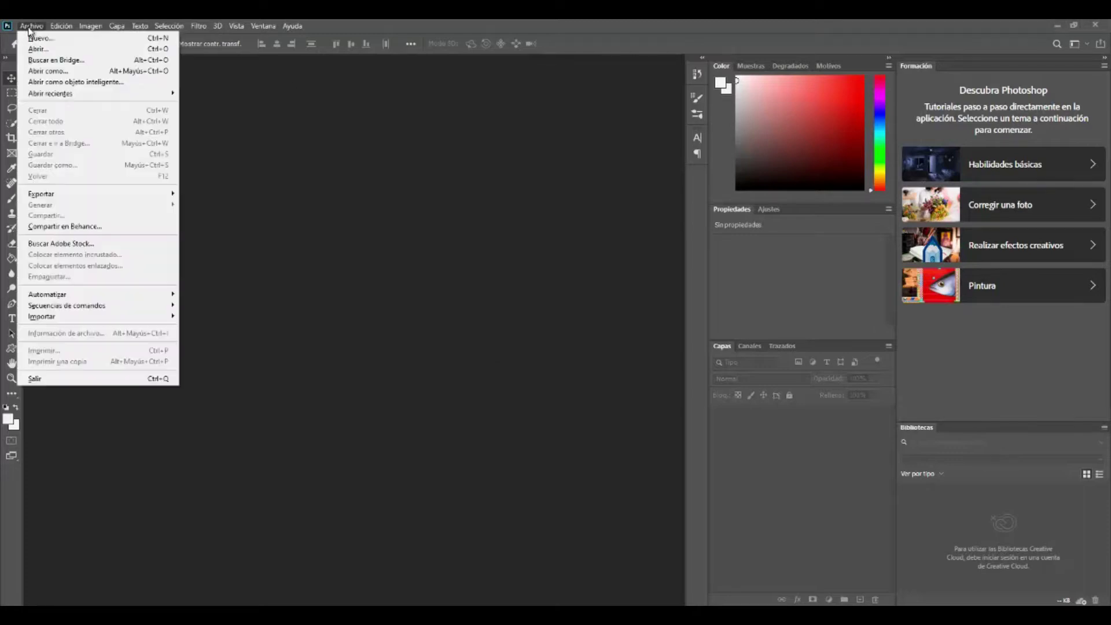
left_click(36, 49)
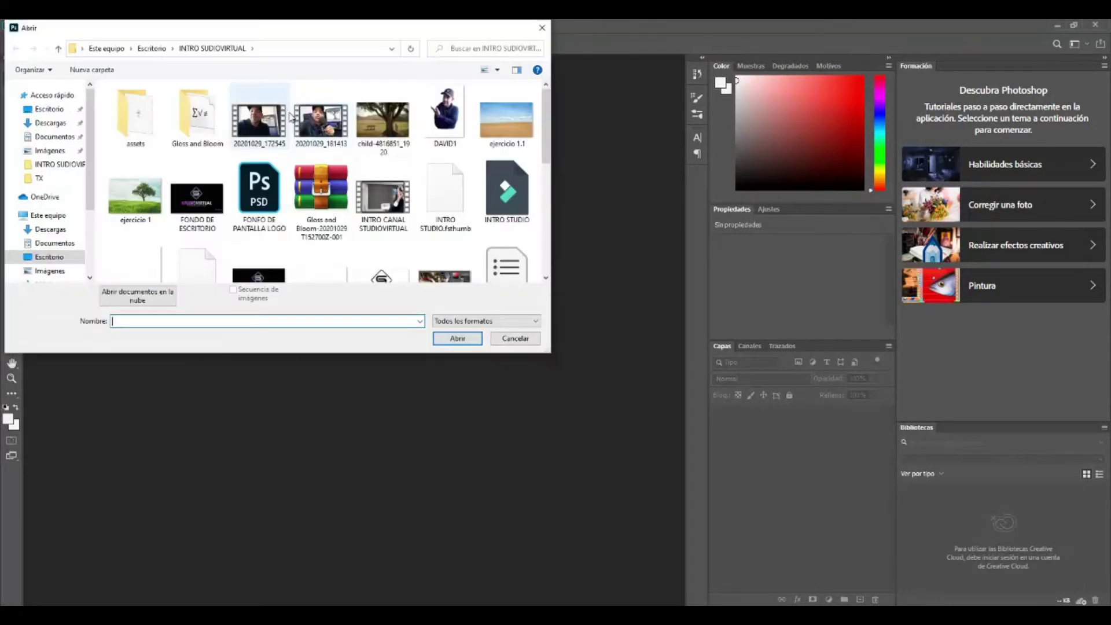
left_click(382, 121)
left_click(455, 338)
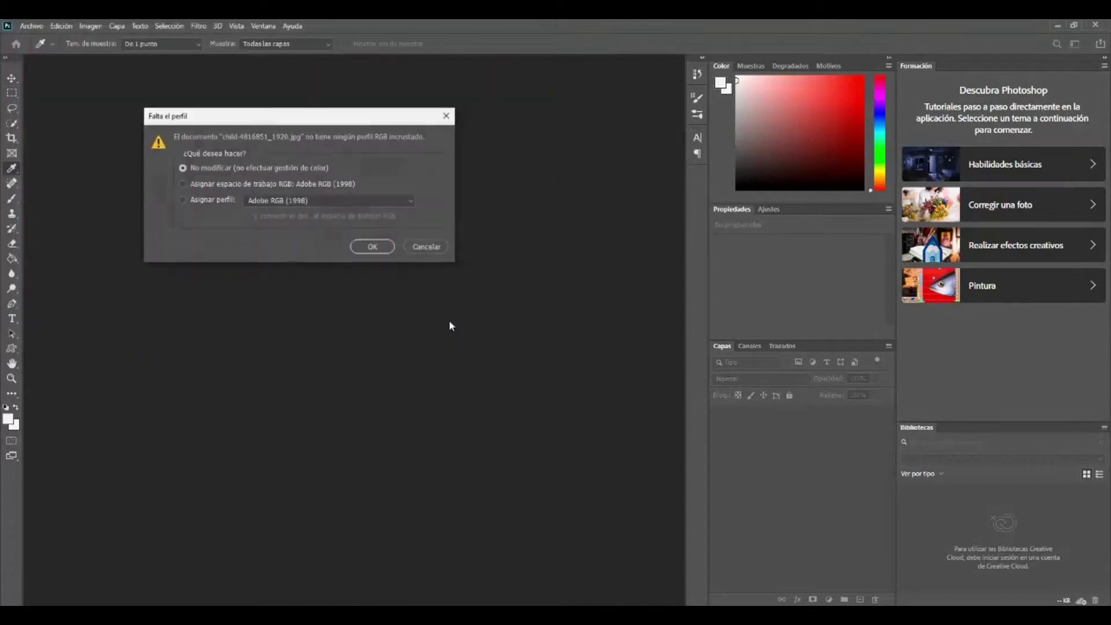
left_click(376, 250)
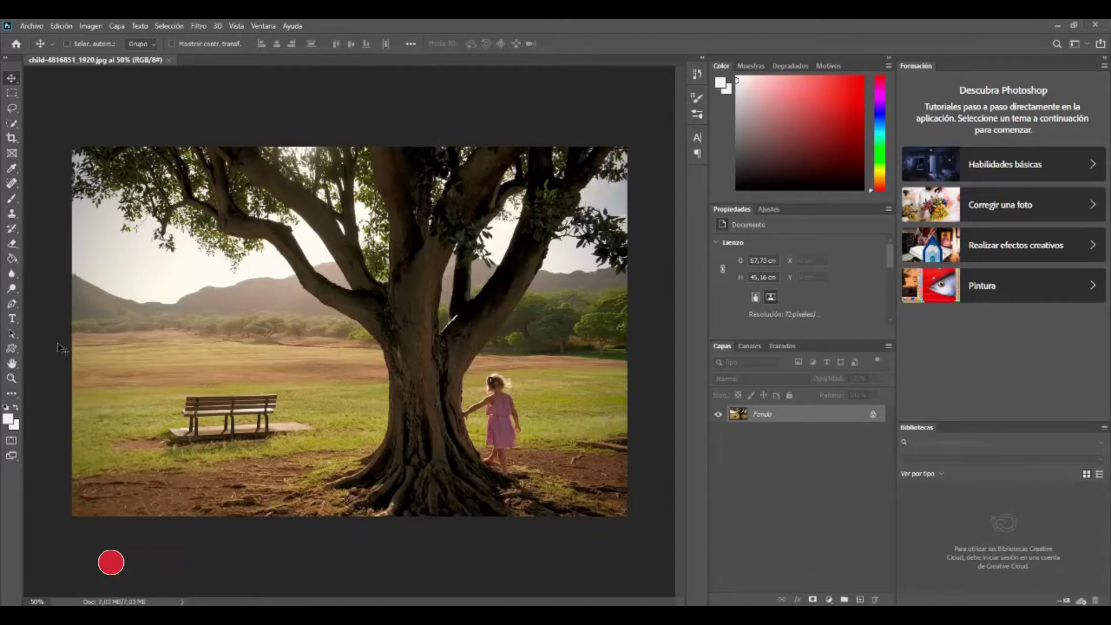
left_click(13, 382)
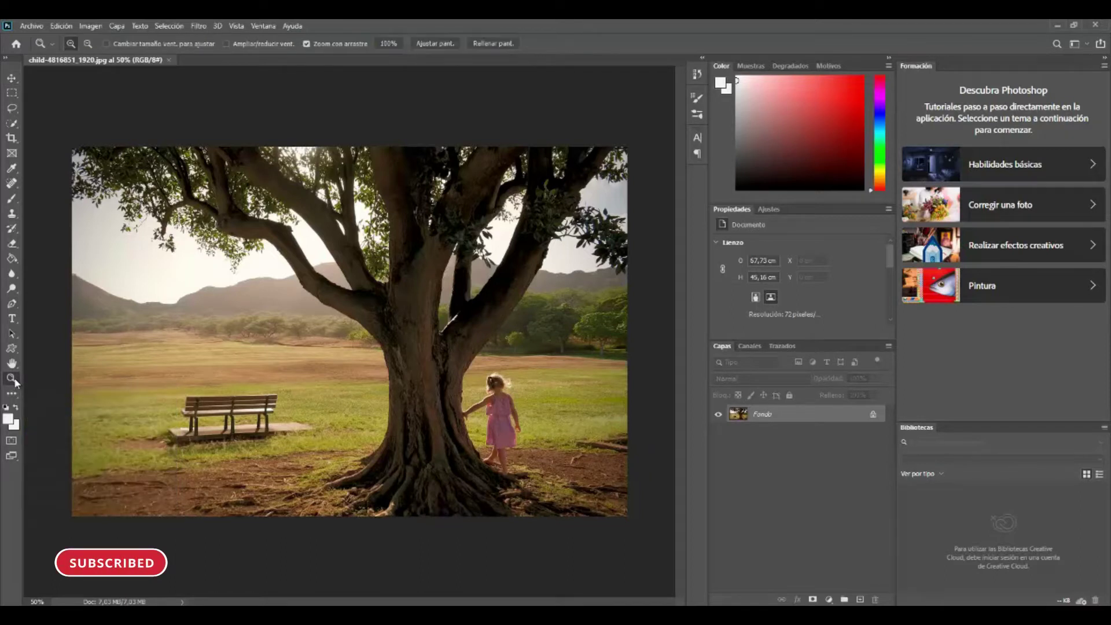
mouse_move(198, 223)
left_mouse_down()
mouse_move(225, 233)
mouse_move(203, 197)
mouse_move(227, 207)
mouse_move(106, 277)
left_mouse_up()
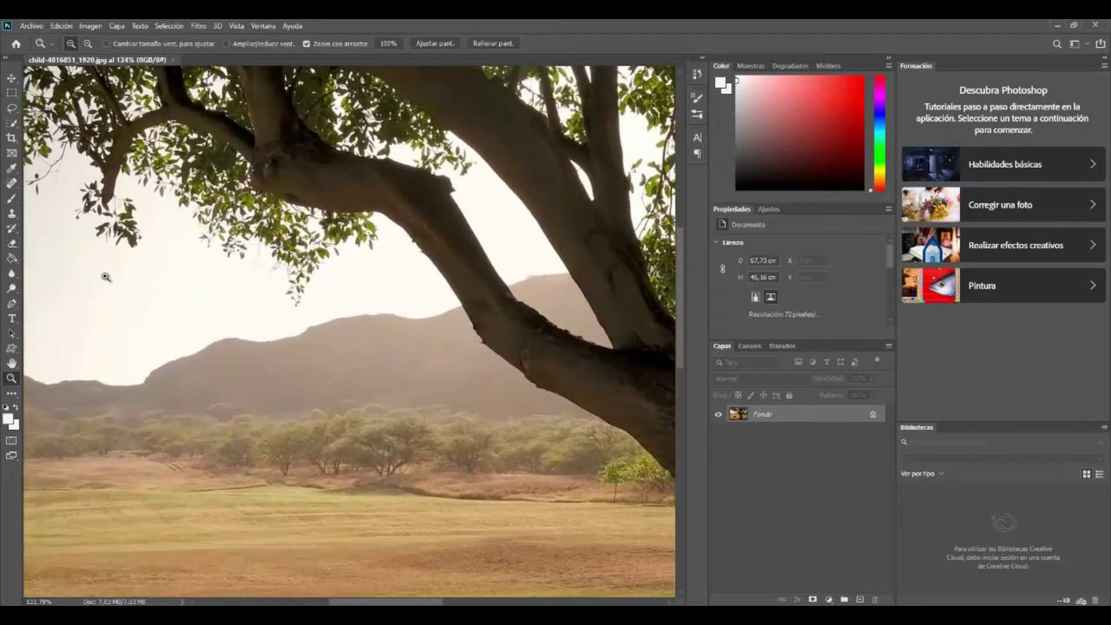
left_click_drag(237, 209, 293, 280)
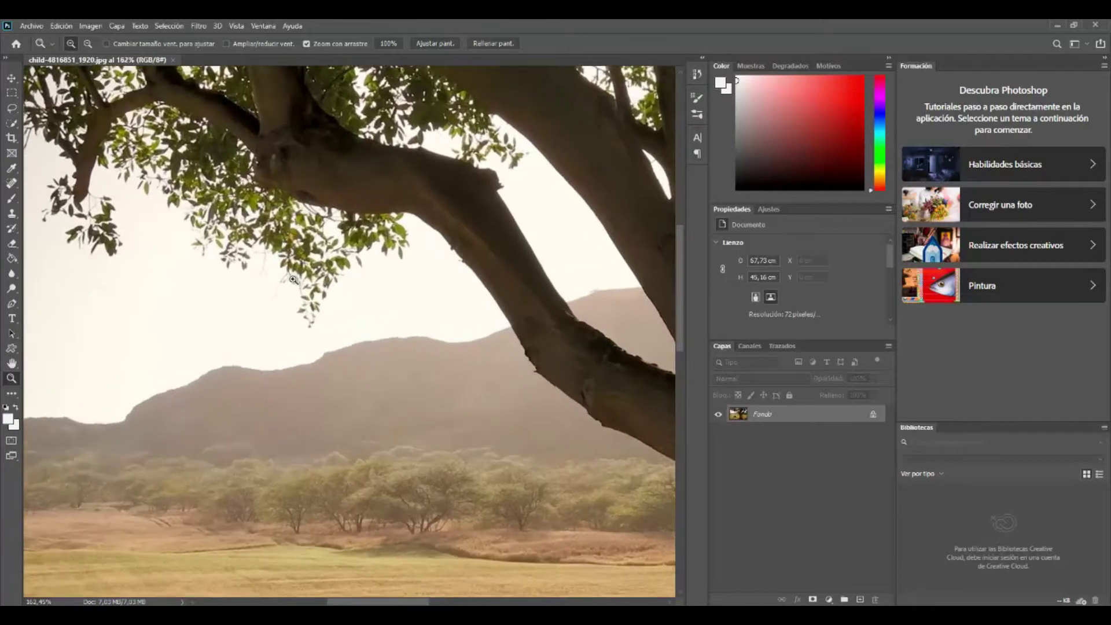
left_click_drag(132, 238, 107, 231)
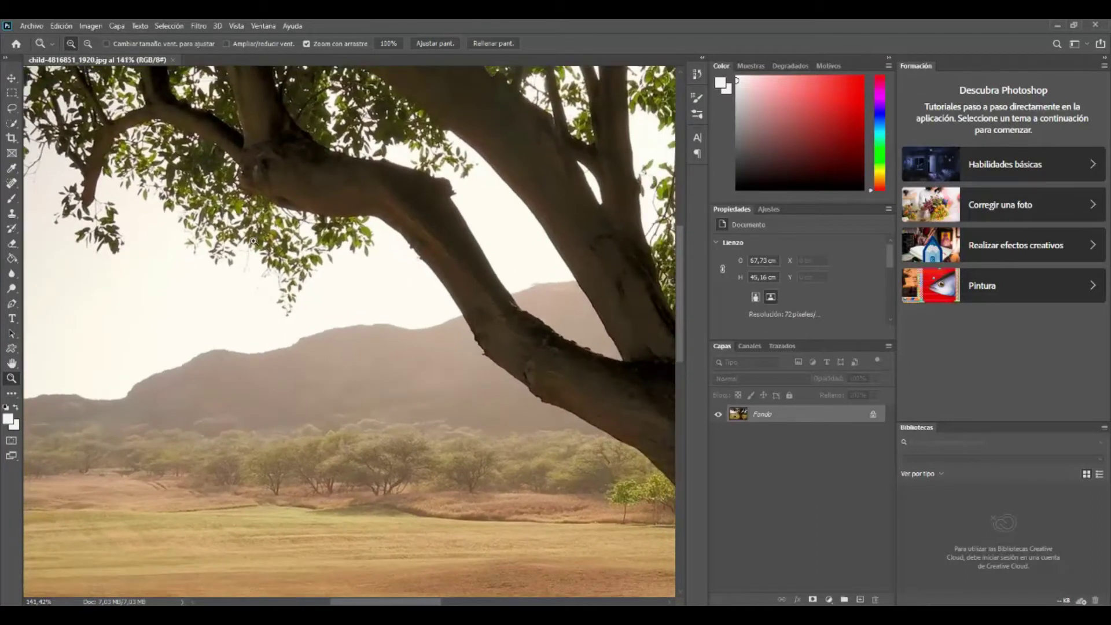
key("ctrl+0")
mouse_move(391, 204)
left_mouse_down()
mouse_move(356, 198)
mouse_move(312, 241)
left_mouse_up()
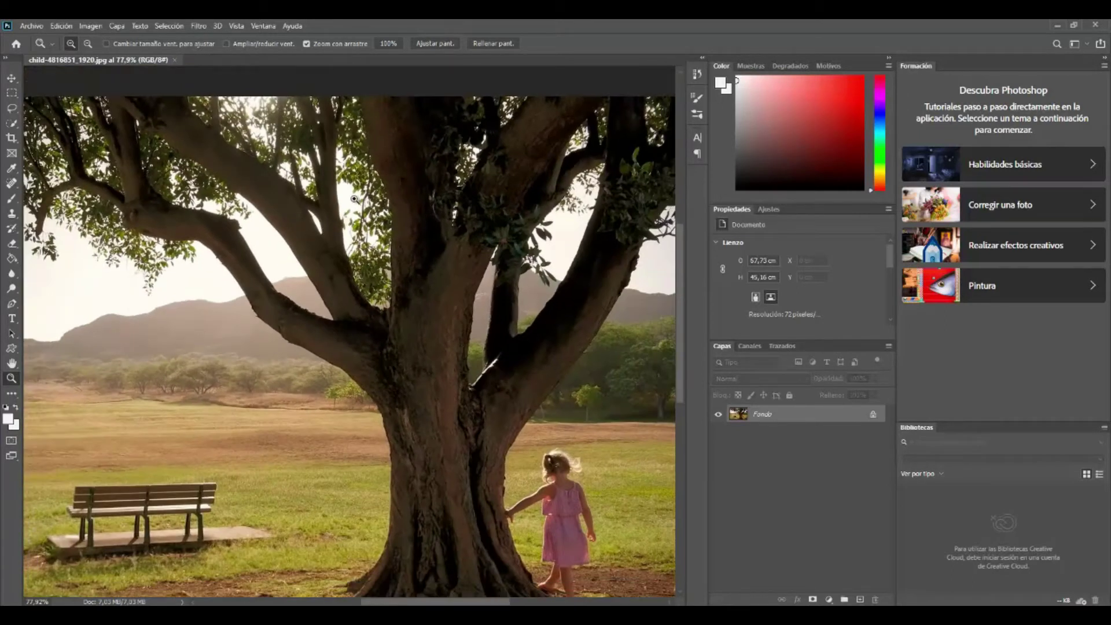
left_click_drag(360, 213, 405, 214)
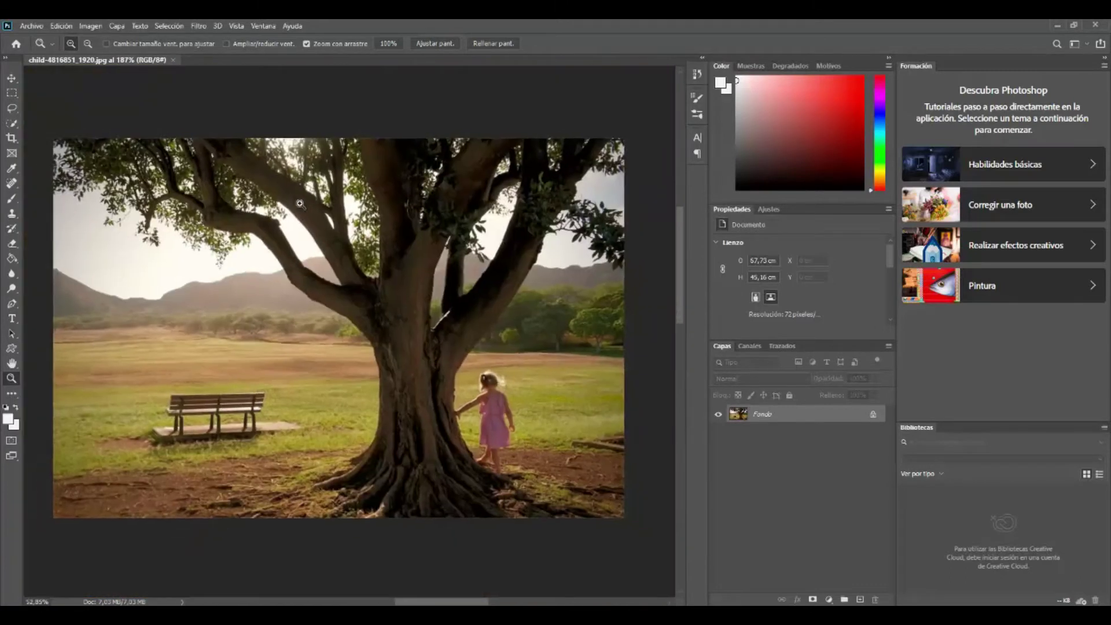
key("ctrl+minus")
key("ctrl+minus")
key("ctrl+minus")
mouse_move(209, 293)
left_mouse_down()
mouse_move(258, 267)
mouse_move(256, 247)
mouse_move(211, 259)
left_mouse_up()
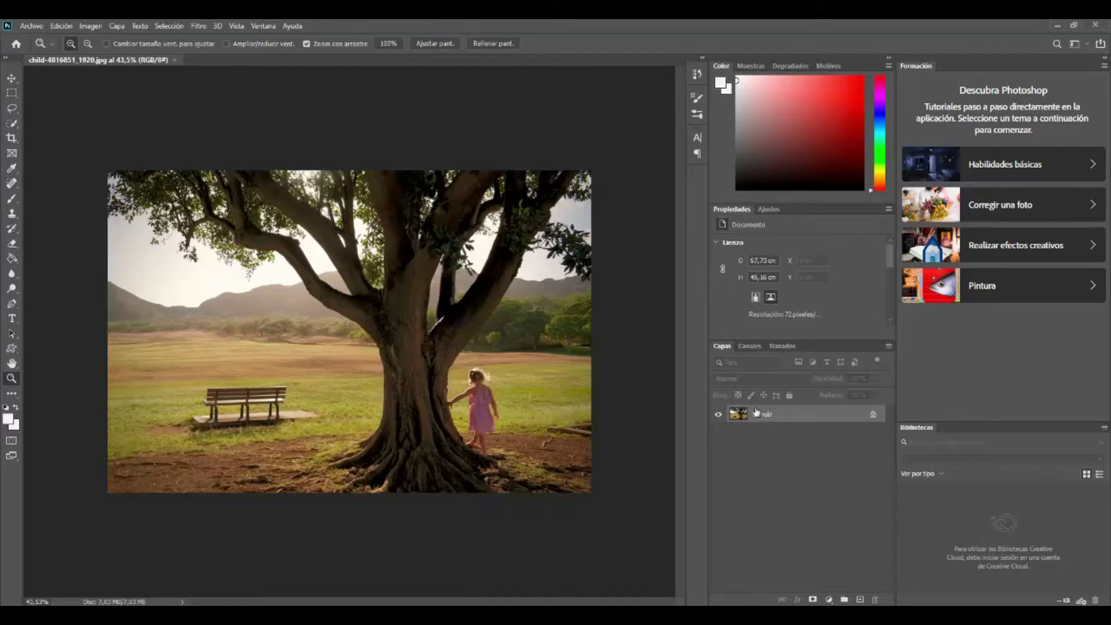
Step: View the Rojo, Verde and Azul channels one at a time in Channels, ending on Azul
left_click(753, 345)
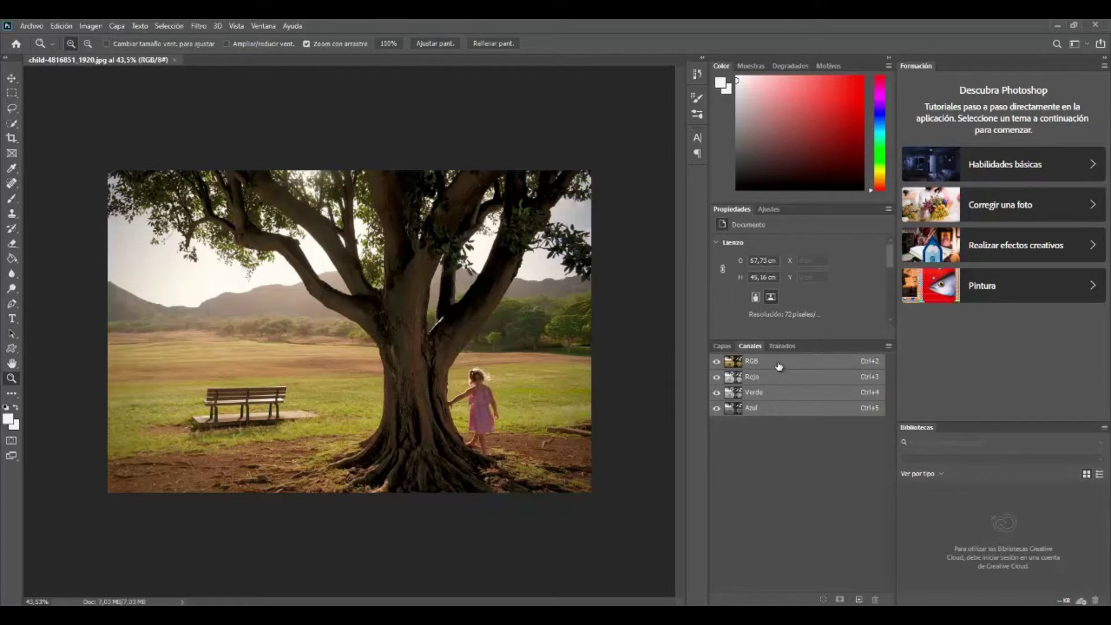
left_click(776, 393)
left_click(778, 408)
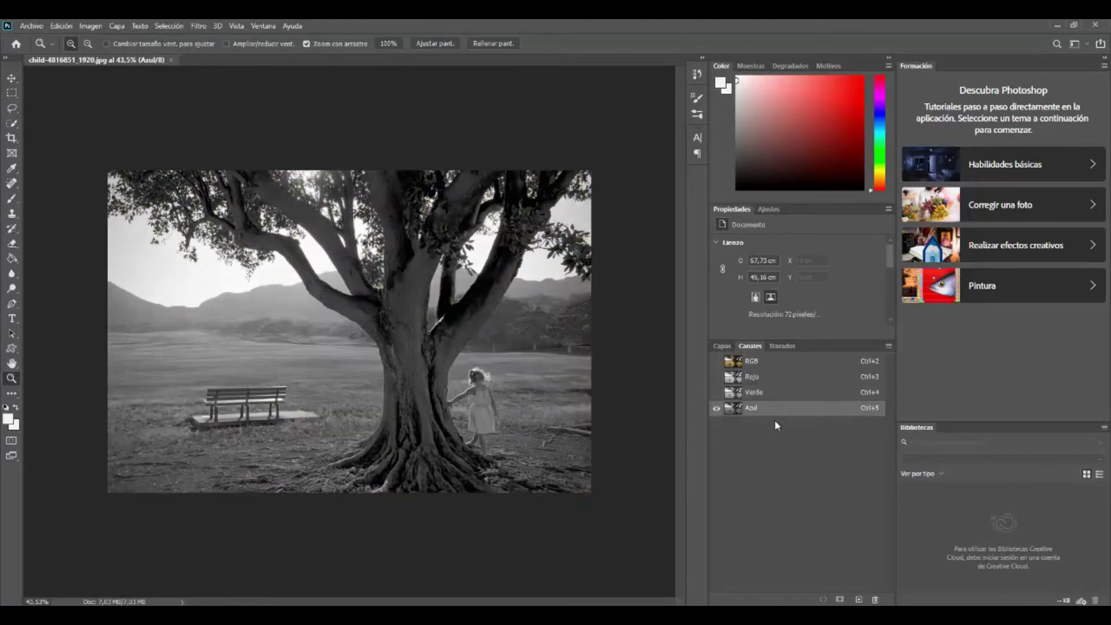
left_click(790, 389)
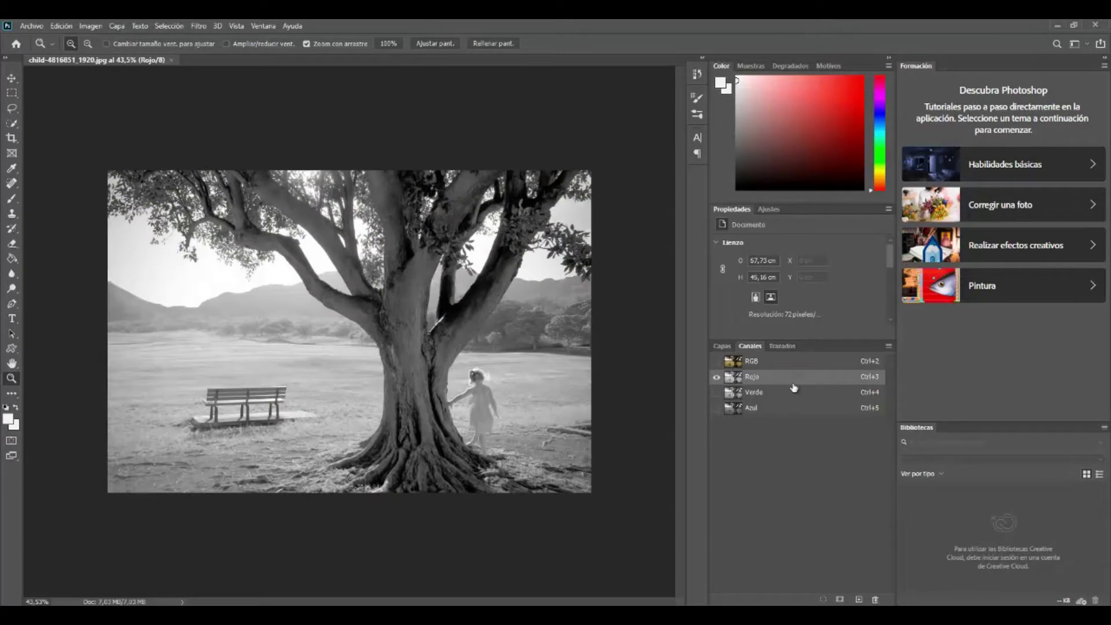
left_click(782, 398)
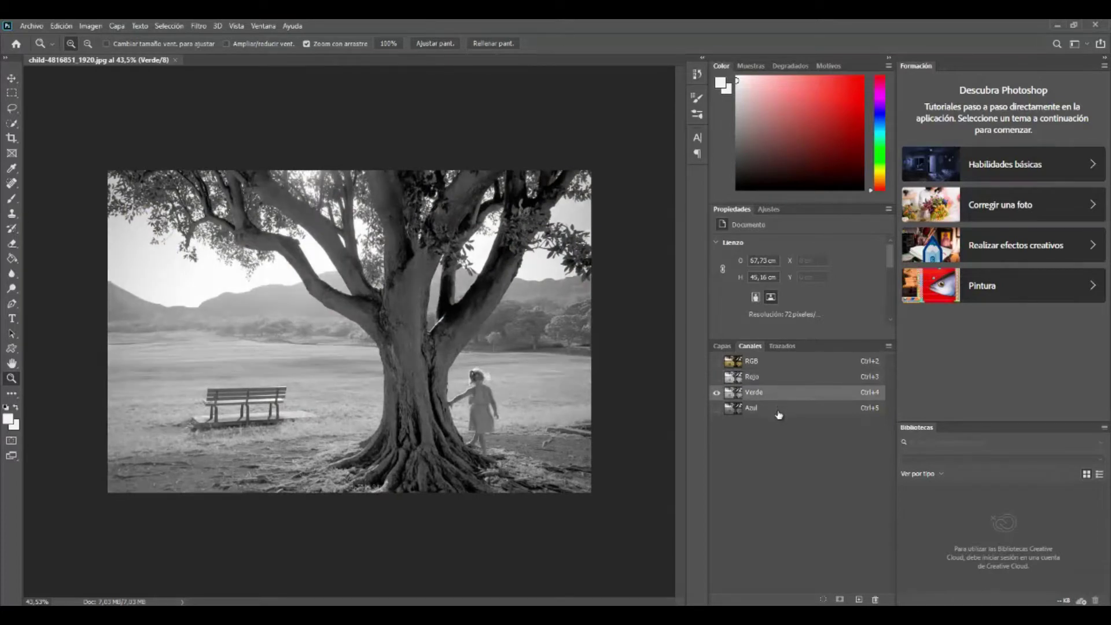
left_click(779, 409)
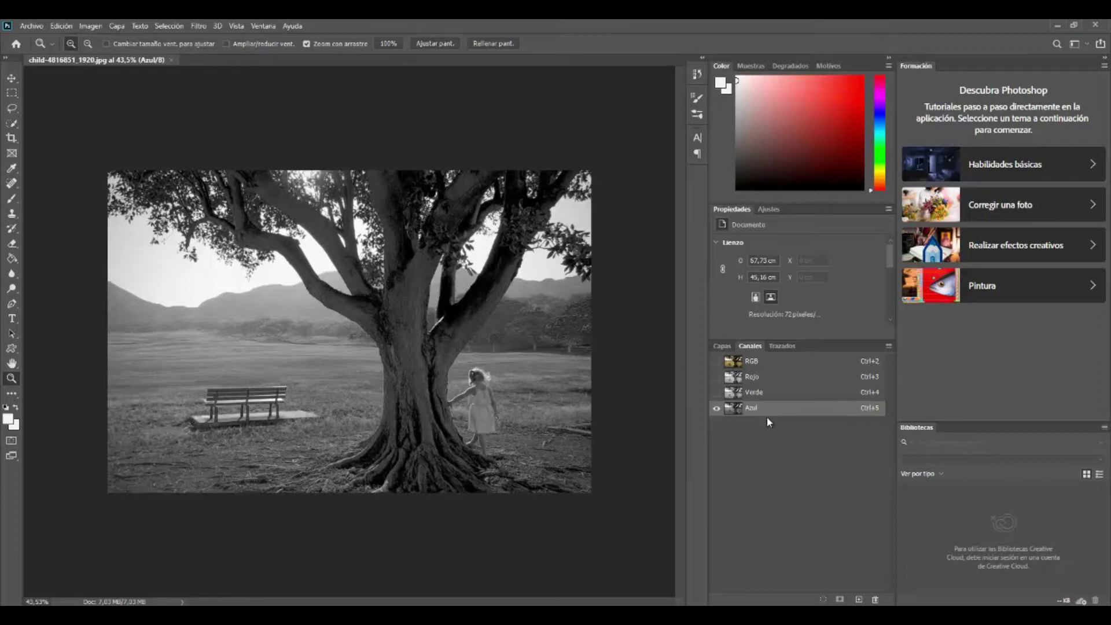
Step: Start Selección > Gama de colores with Muestreados sampling and the Escala de grises preview
left_click(169, 26)
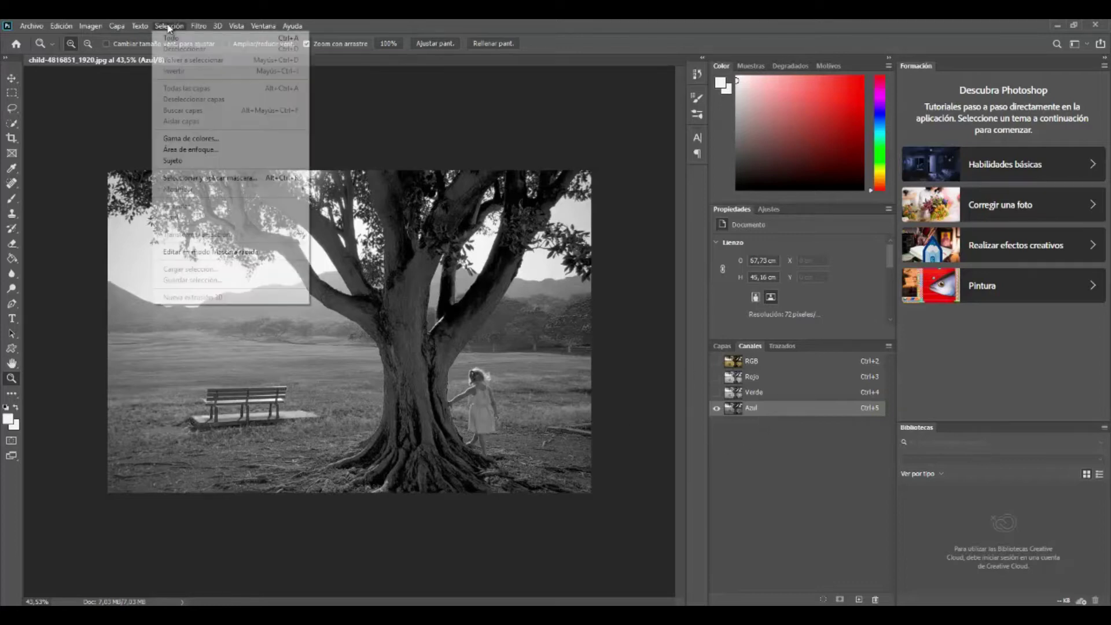
left_click(179, 139)
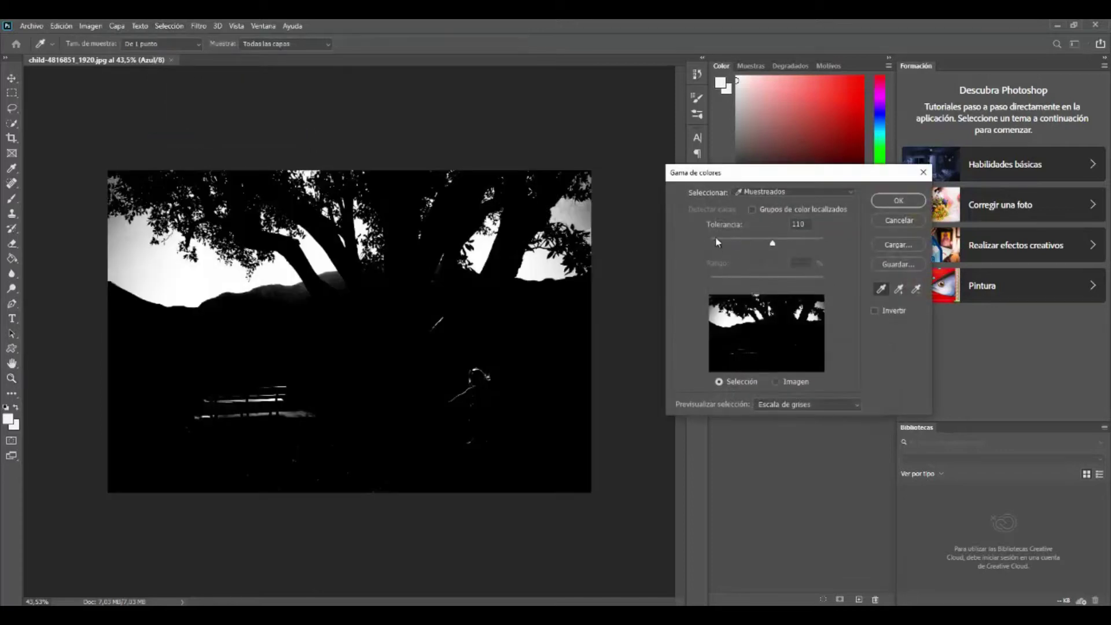
left_click_drag(766, 172, 713, 227)
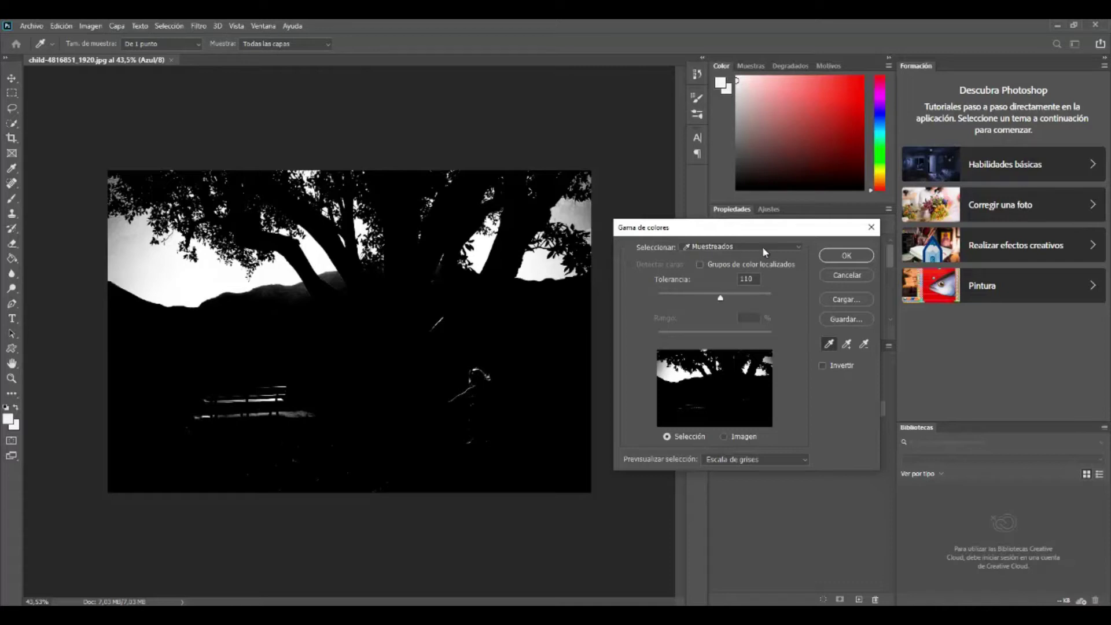
left_click(793, 247)
left_click(704, 248)
left_click(781, 458)
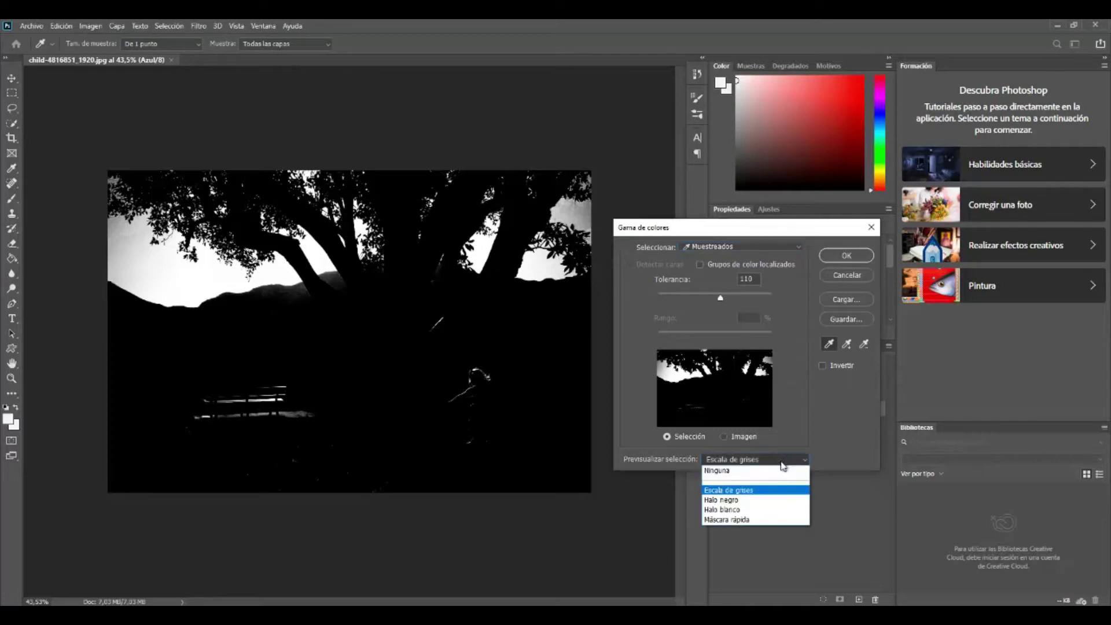
left_click(789, 460)
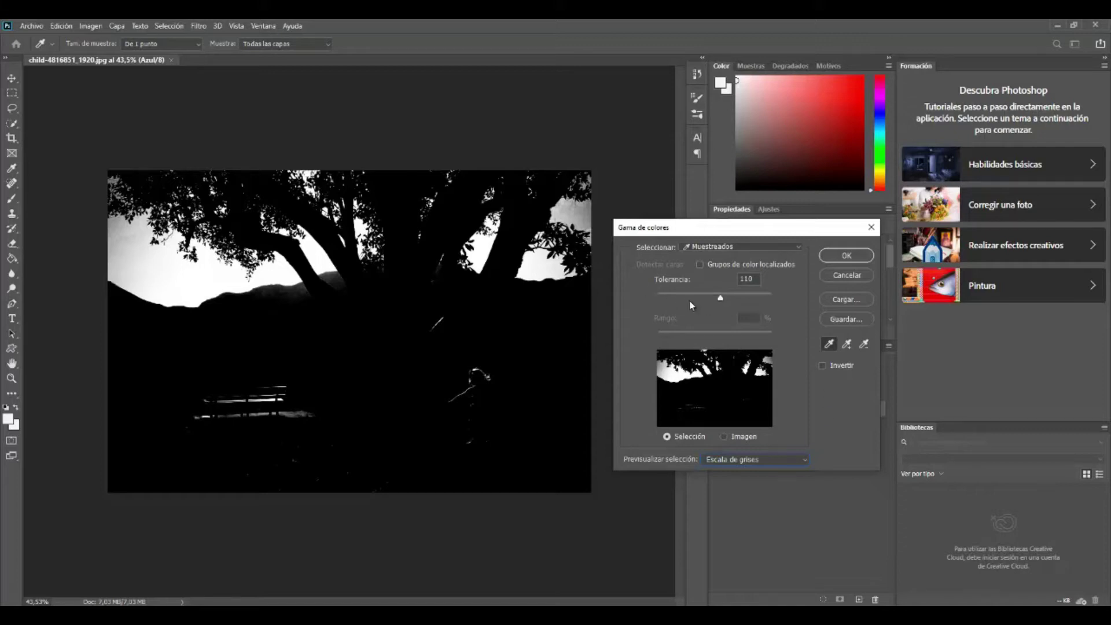
Step: Raise the Color Range tolerance to 200, lower it to about 97, and move the dialog aside
mouse_move(723, 297)
left_mouse_down()
mouse_move(781, 295)
mouse_move(735, 309)
left_mouse_up()
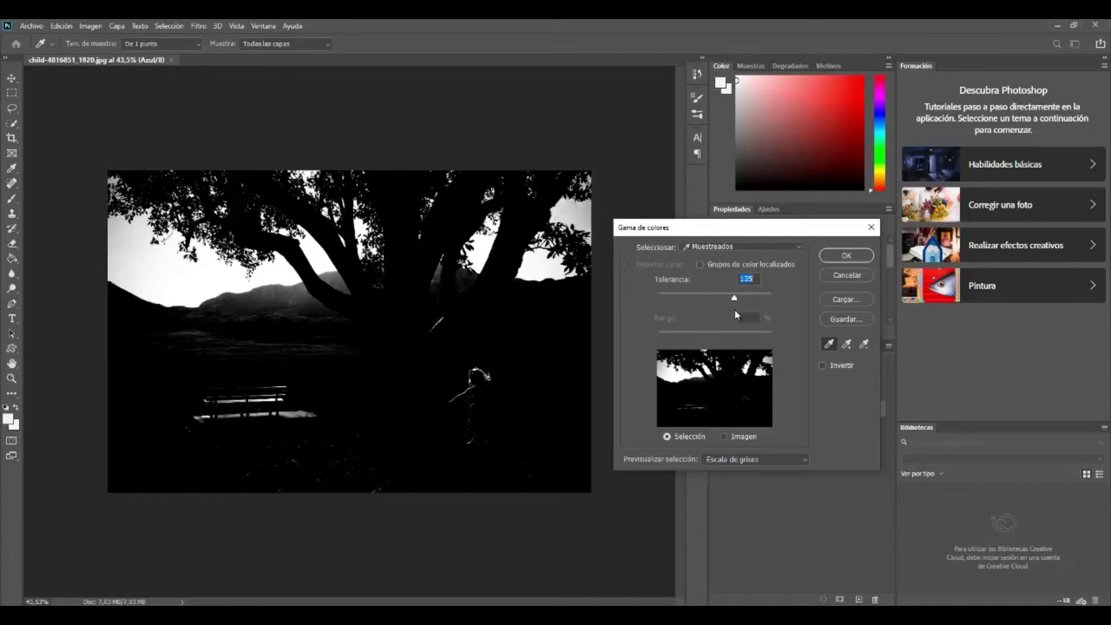
mouse_move(735, 312)
left_mouse_down()
mouse_move(788, 305)
mouse_move(717, 320)
left_mouse_up()
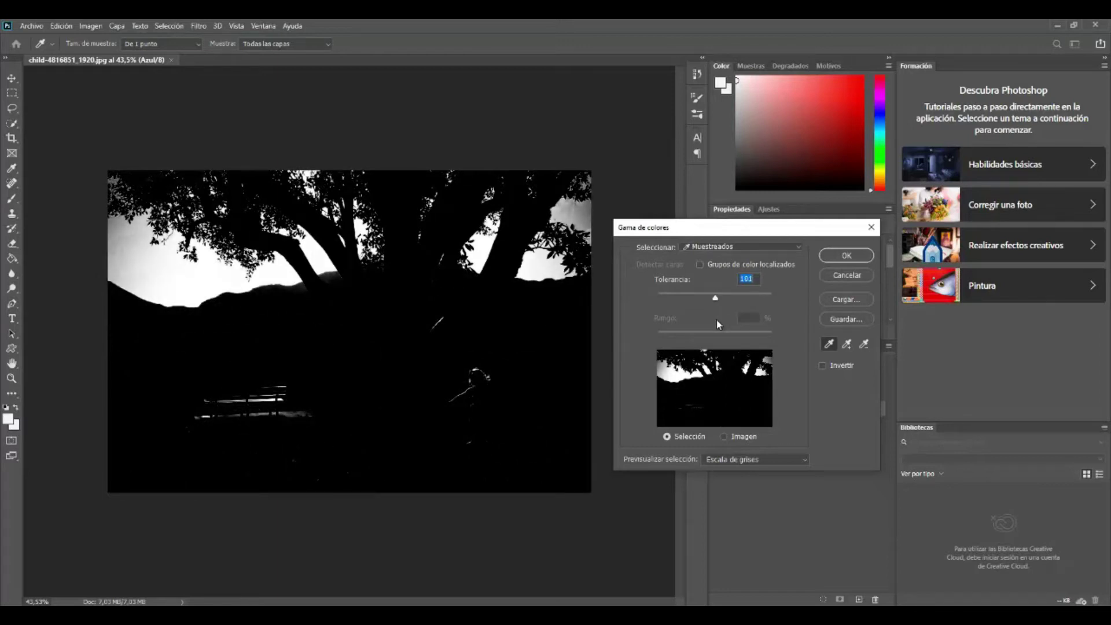
left_click_drag(718, 318, 713, 321)
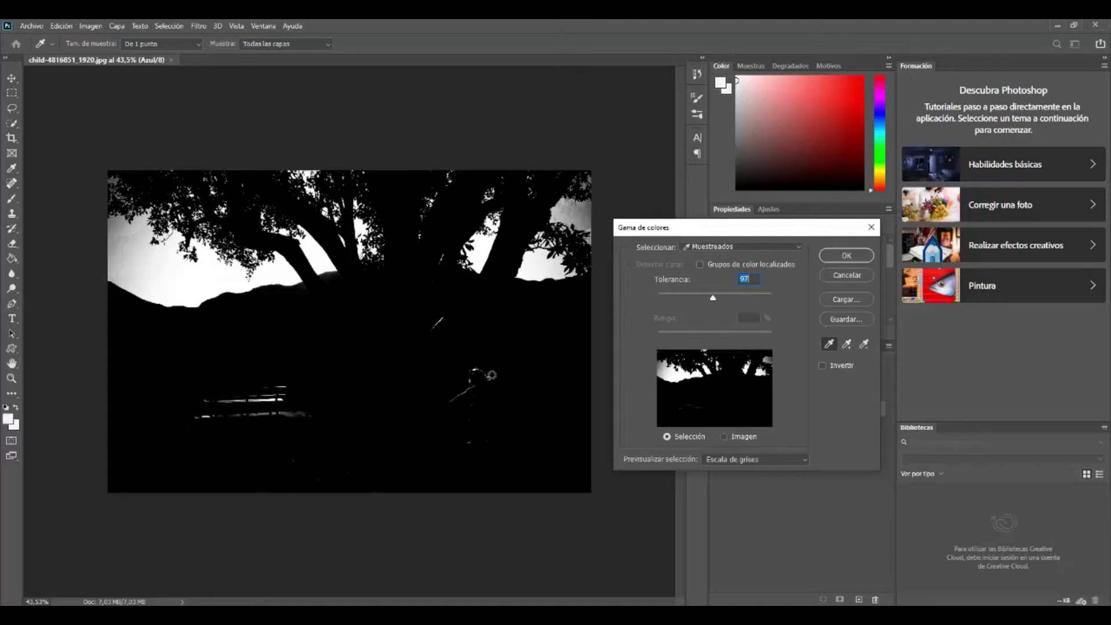
left_click_drag(728, 228, 716, 233)
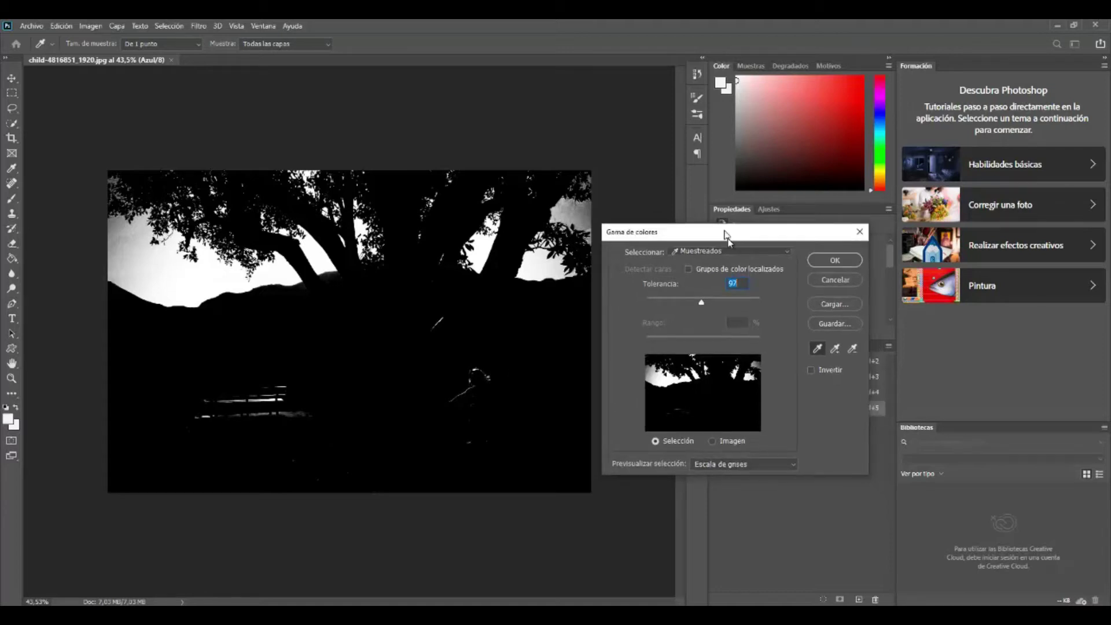
Step: Accept the sky selection, return to the RGB composite channel, and show the Layers panel
left_click(834, 261)
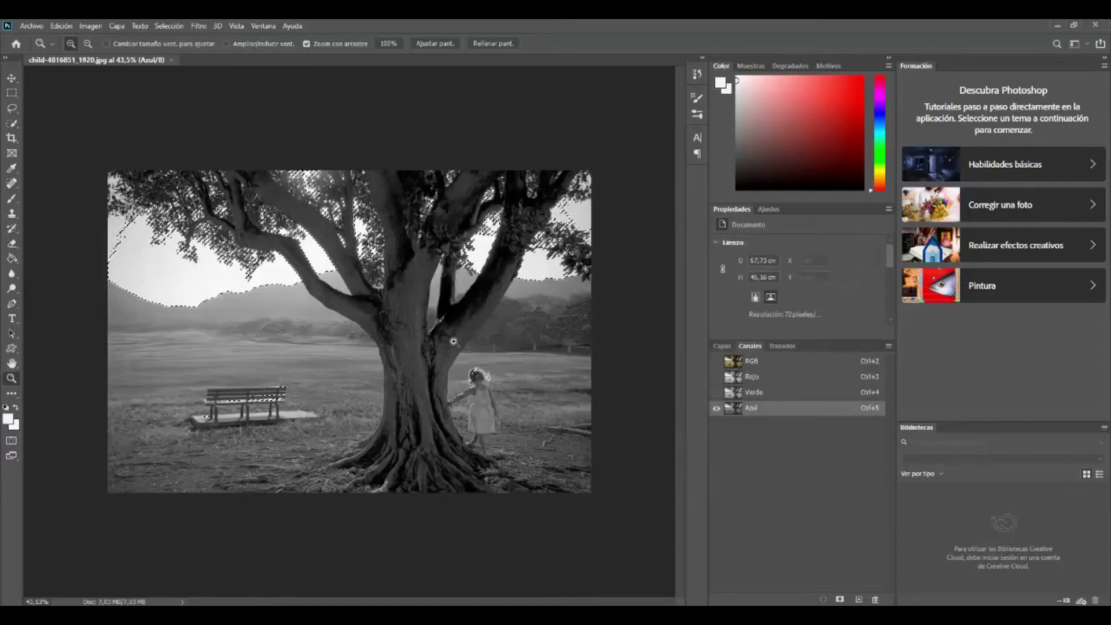
left_click(785, 365)
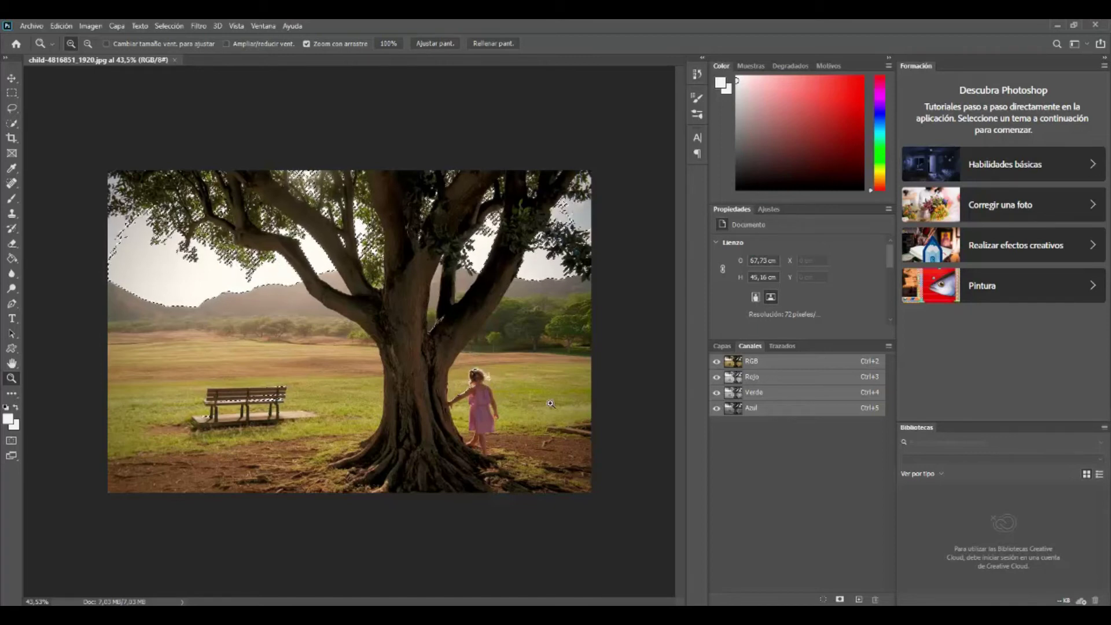
left_click(723, 347)
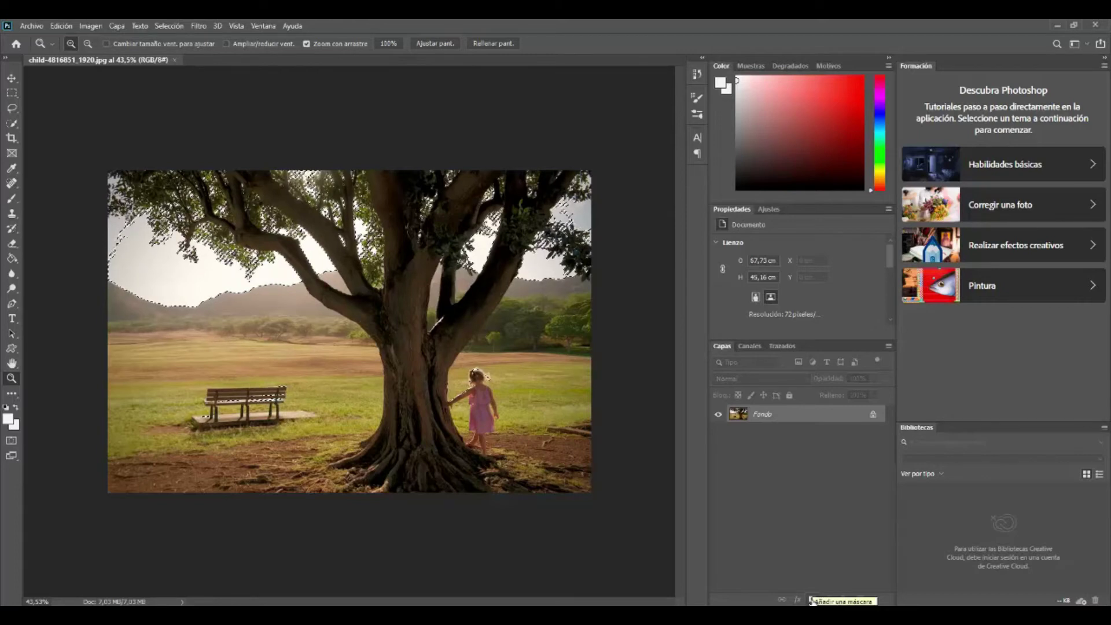
Step: Add a layer mask from the sky selection and invert it with Ctrl+I
left_click(812, 600)
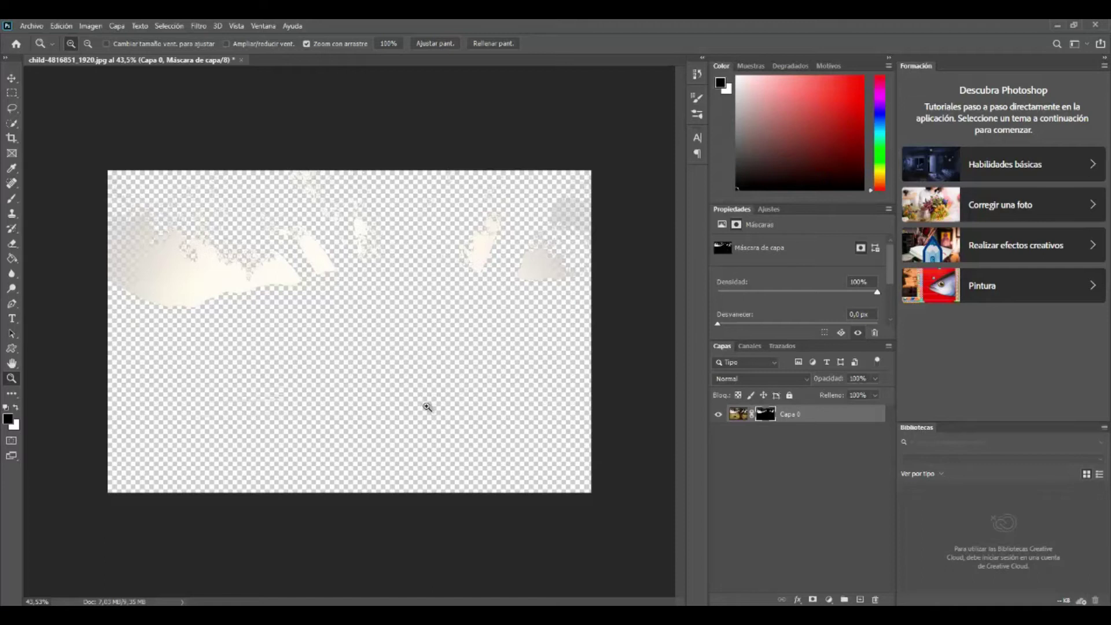
key("ctrl+i")
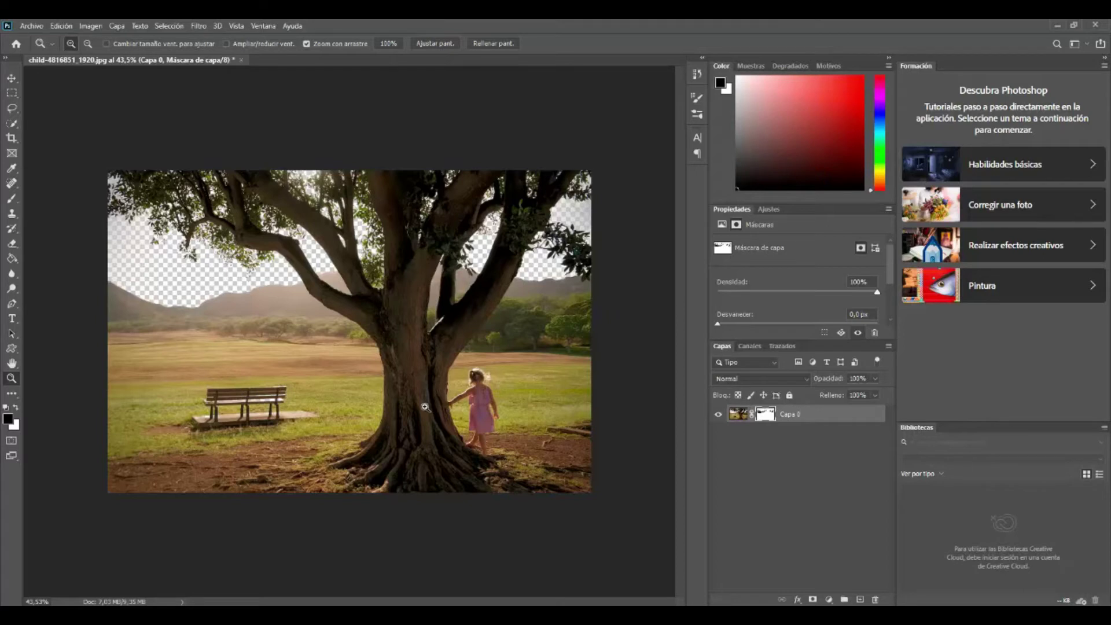
left_click_drag(246, 262, 323, 310)
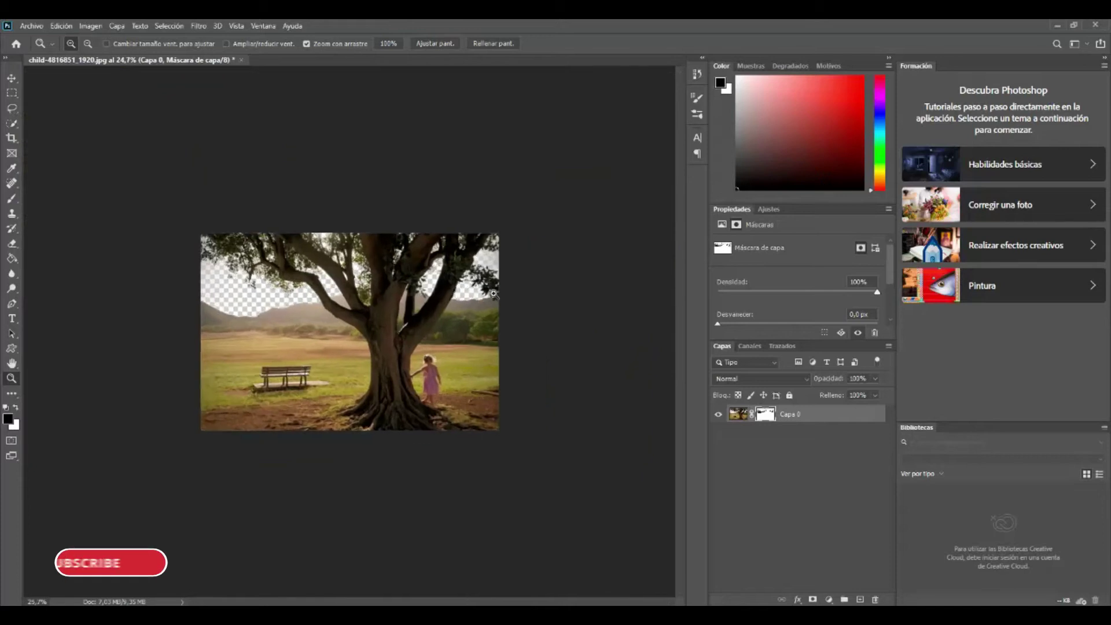
left_click_drag(332, 305, 542, 307)
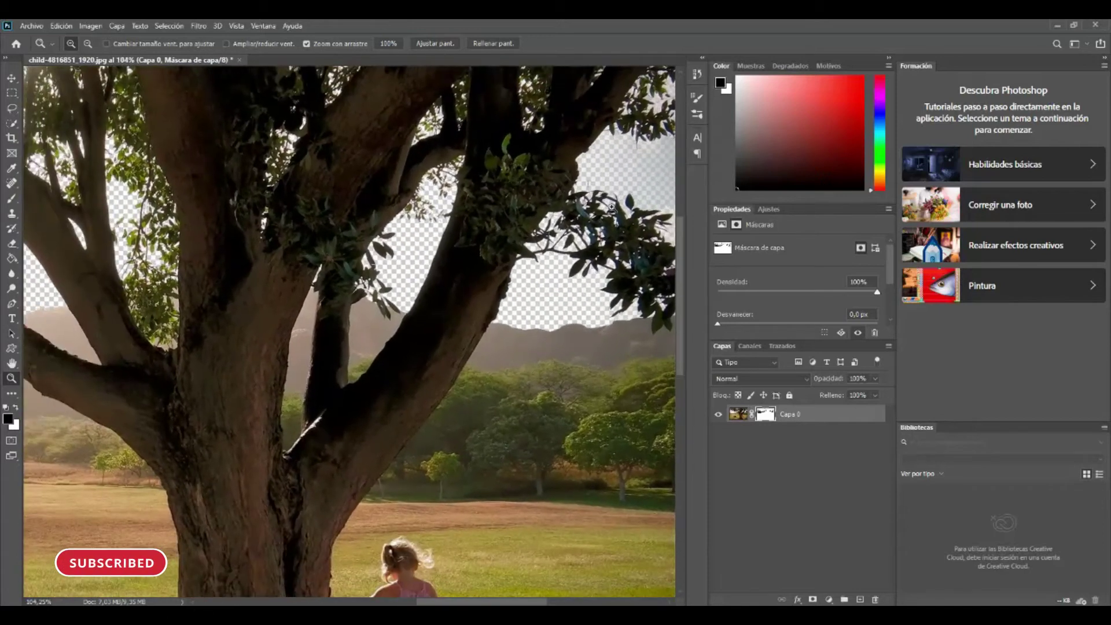
mouse_move(574, 229)
left_mouse_down()
mouse_move(250, 460)
mouse_move(199, 415)
left_mouse_up()
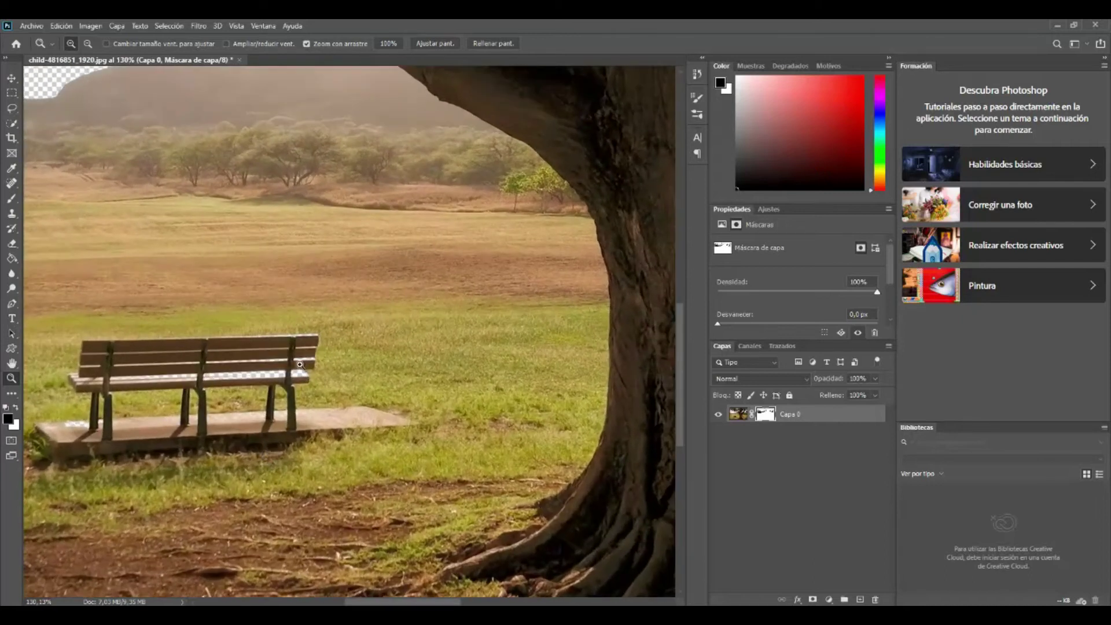
left_click_drag(224, 397, 215, 399)
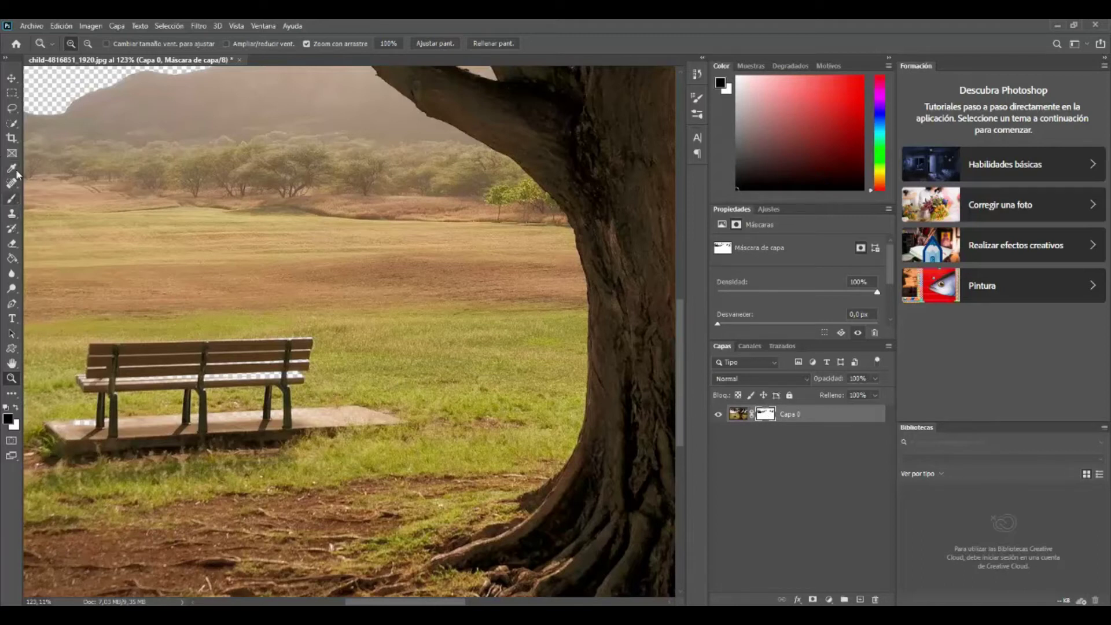
left_click(10, 201)
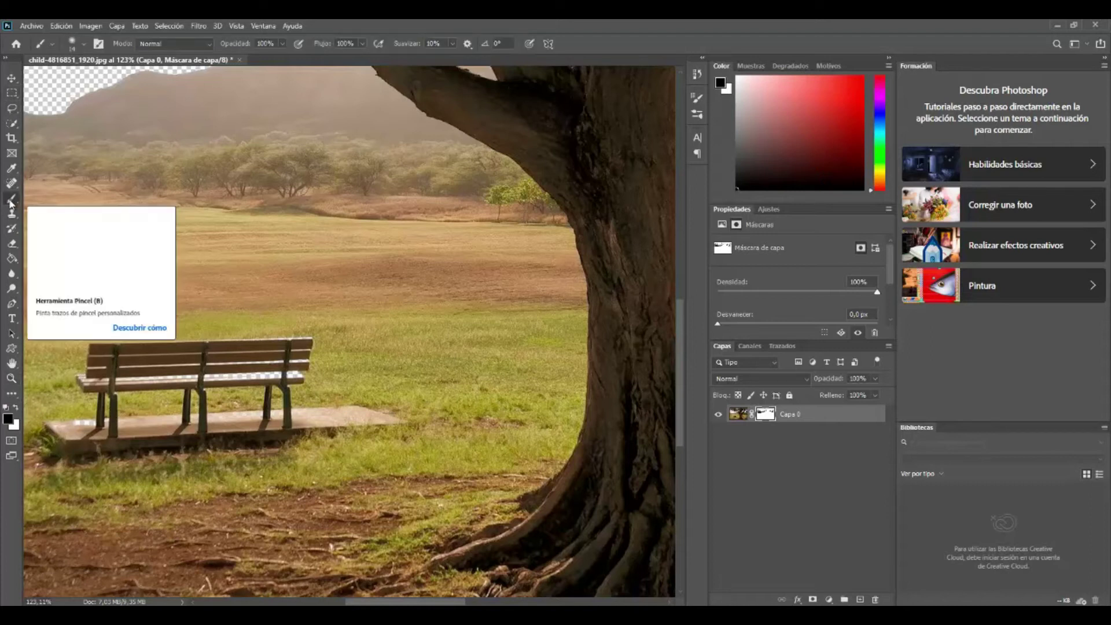
Step: Set a soft 15 px brush at 0% hardness with white as the foreground colour
right_click(305, 255)
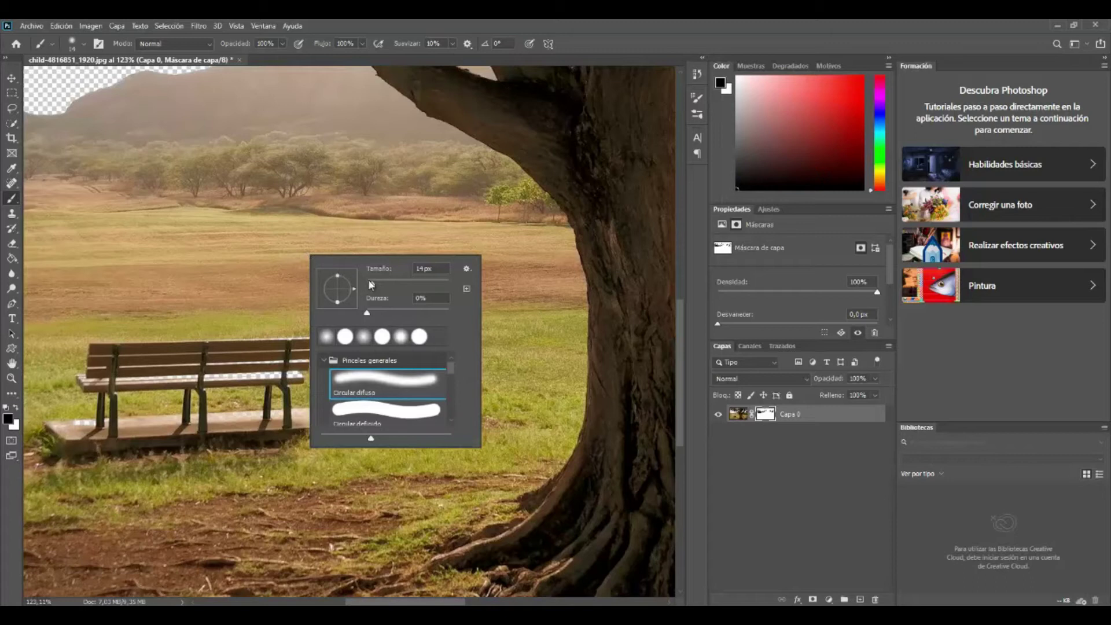
left_click(373, 286)
left_click(18, 407)
left_click(17, 407)
left_click(17, 408)
left_click(17, 408)
left_click(18, 407)
left_click(18, 408)
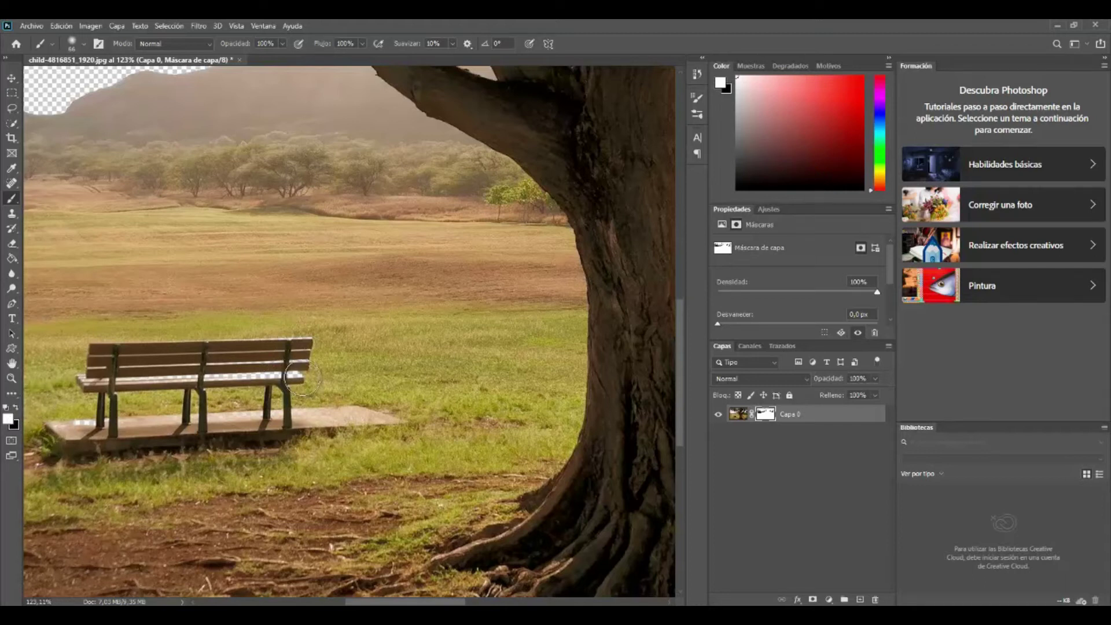
Step: Paint the masked-out end and base of the bench back in with white
left_click_drag(307, 378, 275, 376)
mouse_move(81, 423)
left_mouse_down()
mouse_move(398, 416)
mouse_move(186, 385)
left_mouse_up()
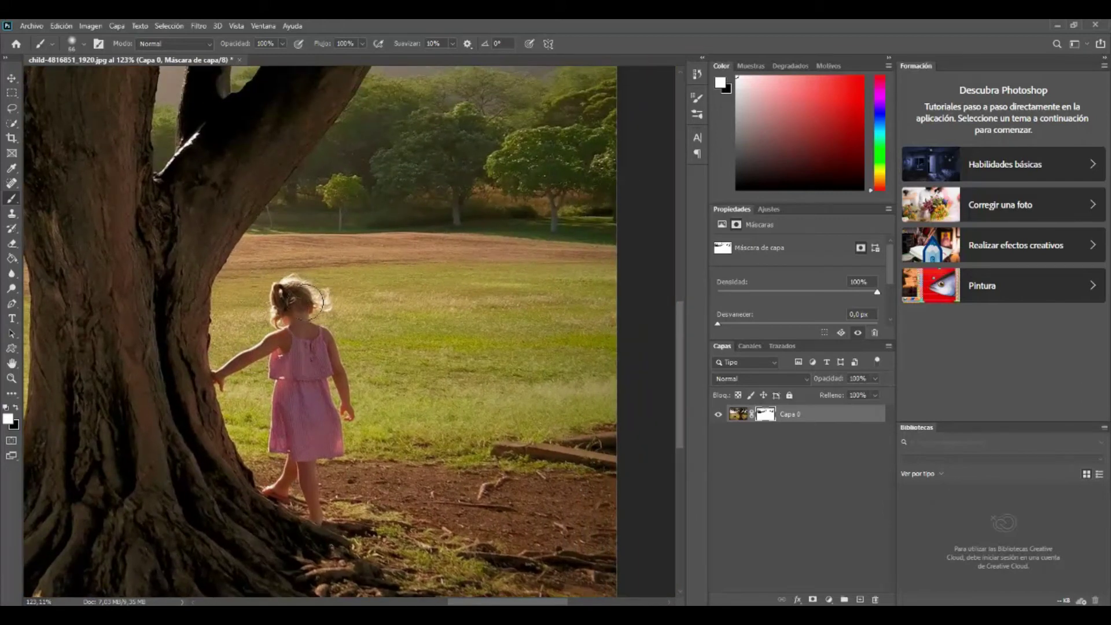
left_click_drag(261, 318, 319, 468)
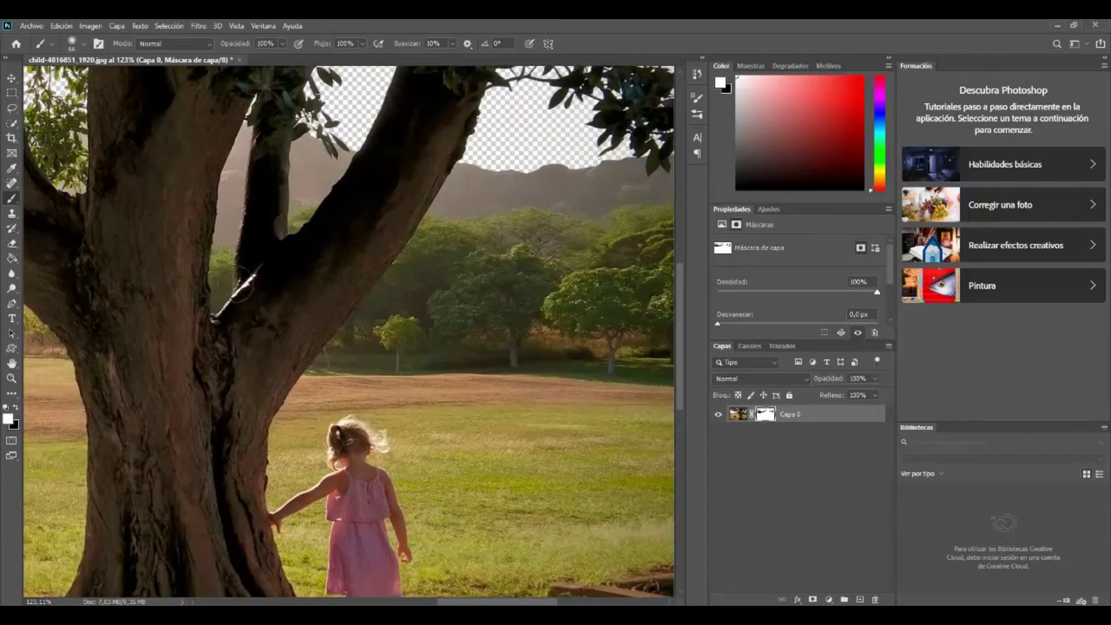
mouse_move(302, 307)
left_mouse_down()
mouse_move(124, 397)
mouse_move(414, 389)
mouse_move(263, 389)
mouse_move(310, 382)
left_mouse_up()
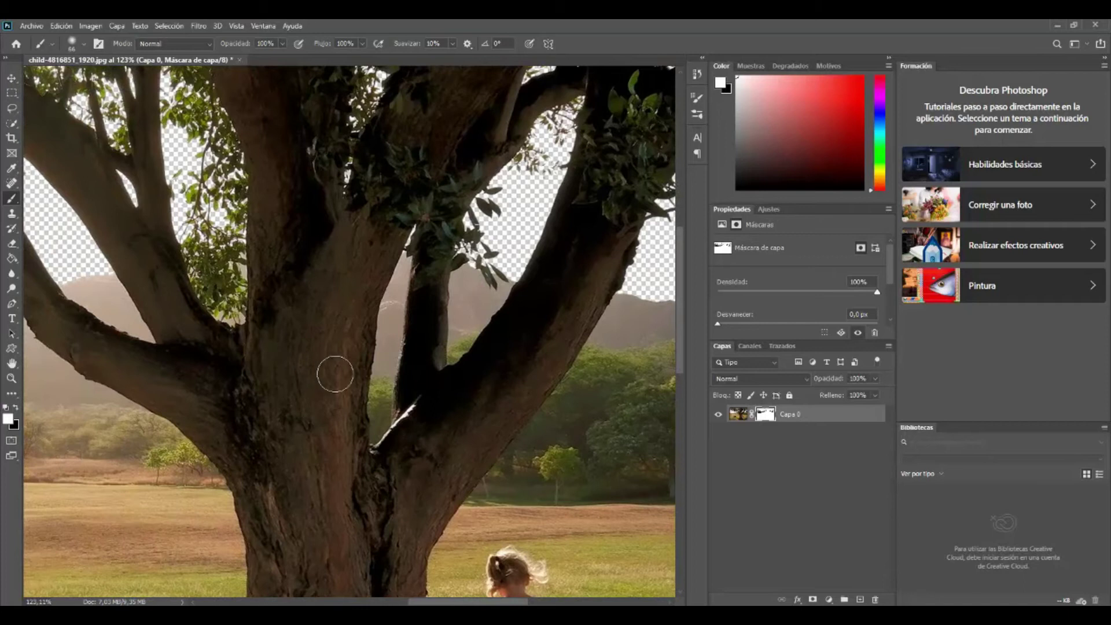
left_click_drag(284, 365, 350, 380)
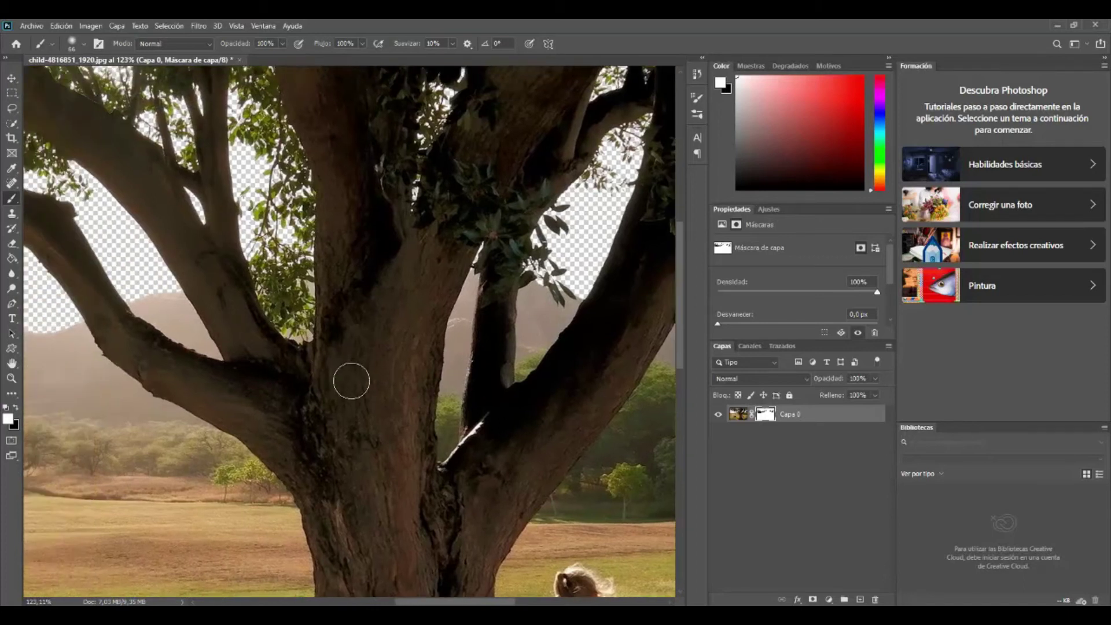
mouse_move(348, 416)
left_mouse_down()
mouse_move(424, 390)
mouse_move(434, 355)
left_mouse_up()
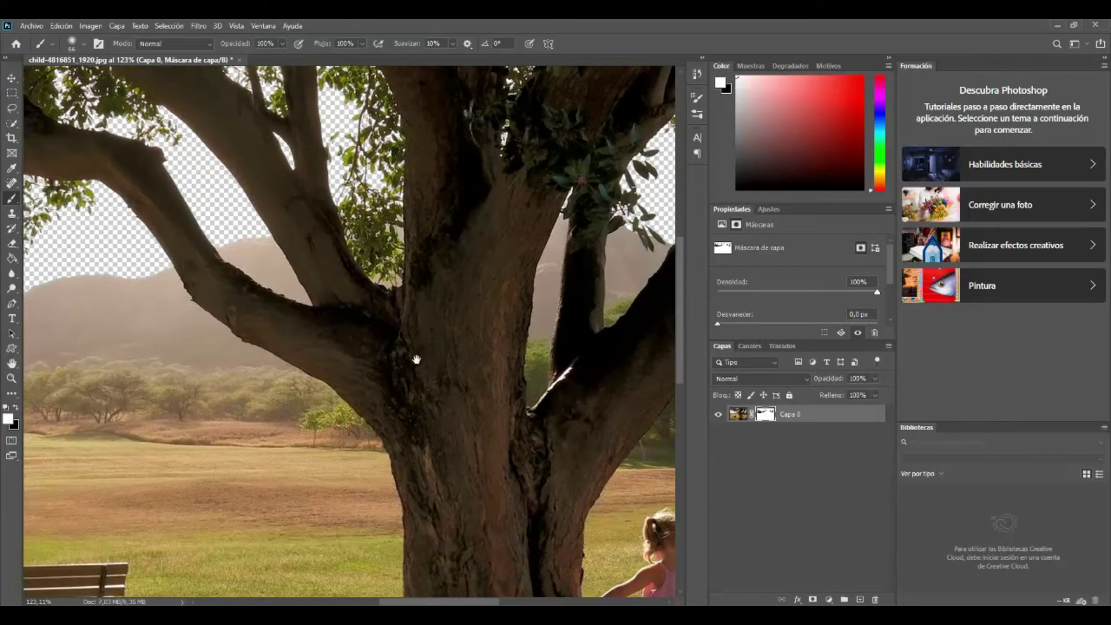
left_click_drag(429, 315, 405, 338)
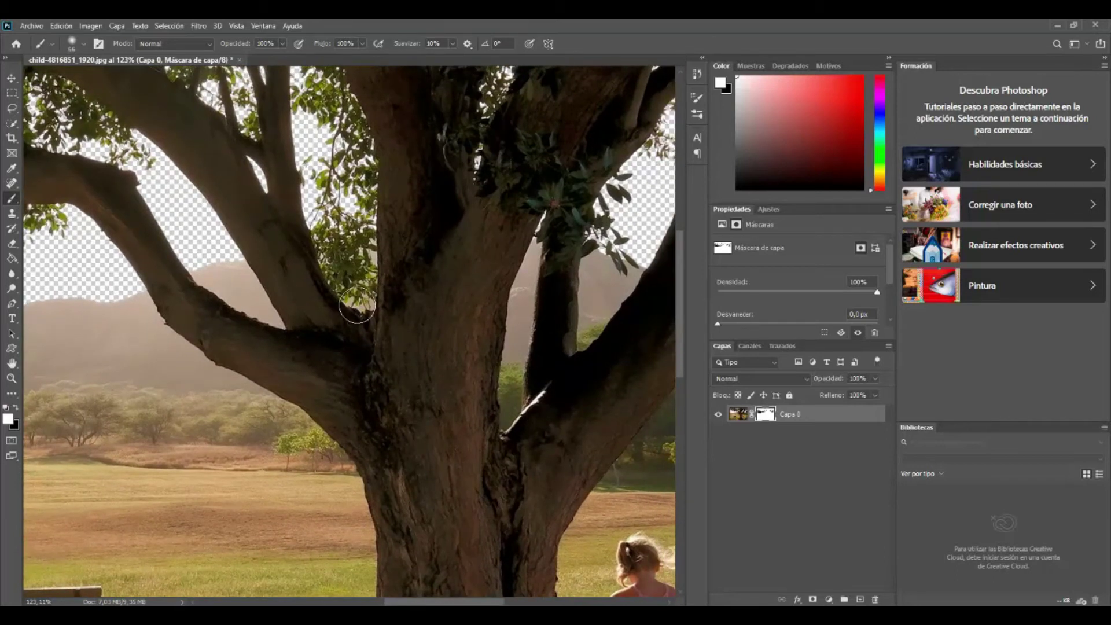
Step: Pan around the bench, hills and canopy to inspect the mask edges
left_click(11, 366)
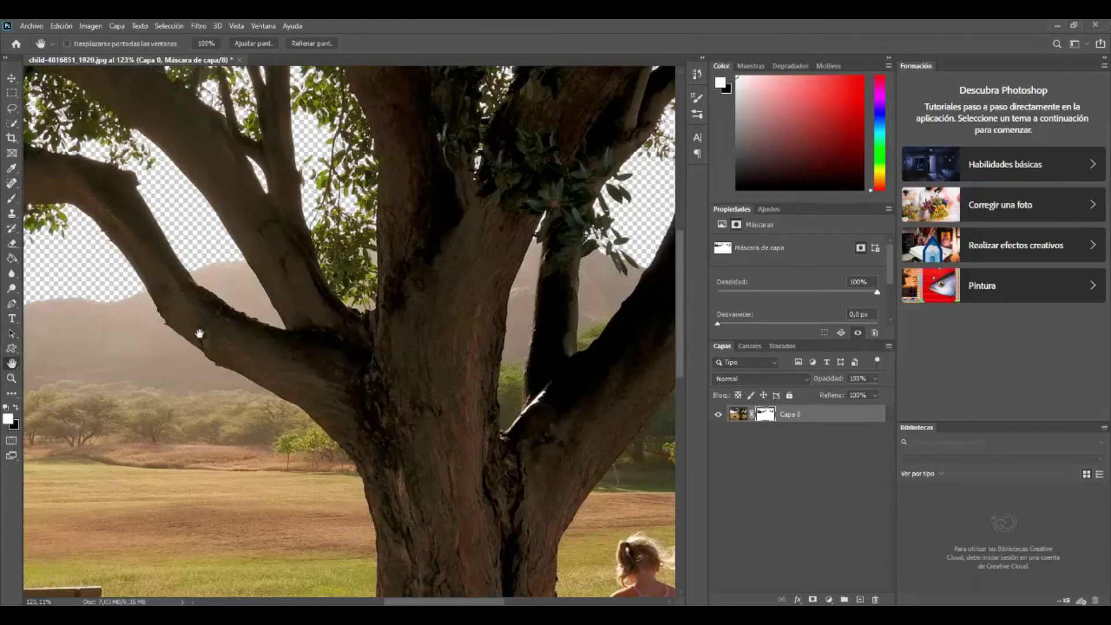
left_click_drag(237, 357, 399, 313)
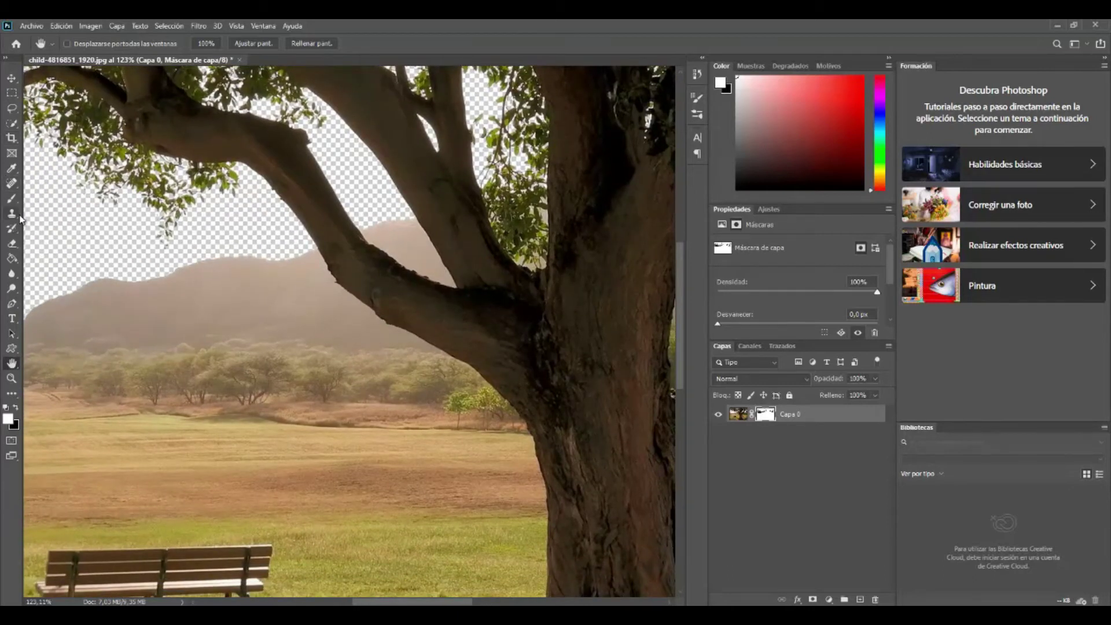
left_click(11, 198)
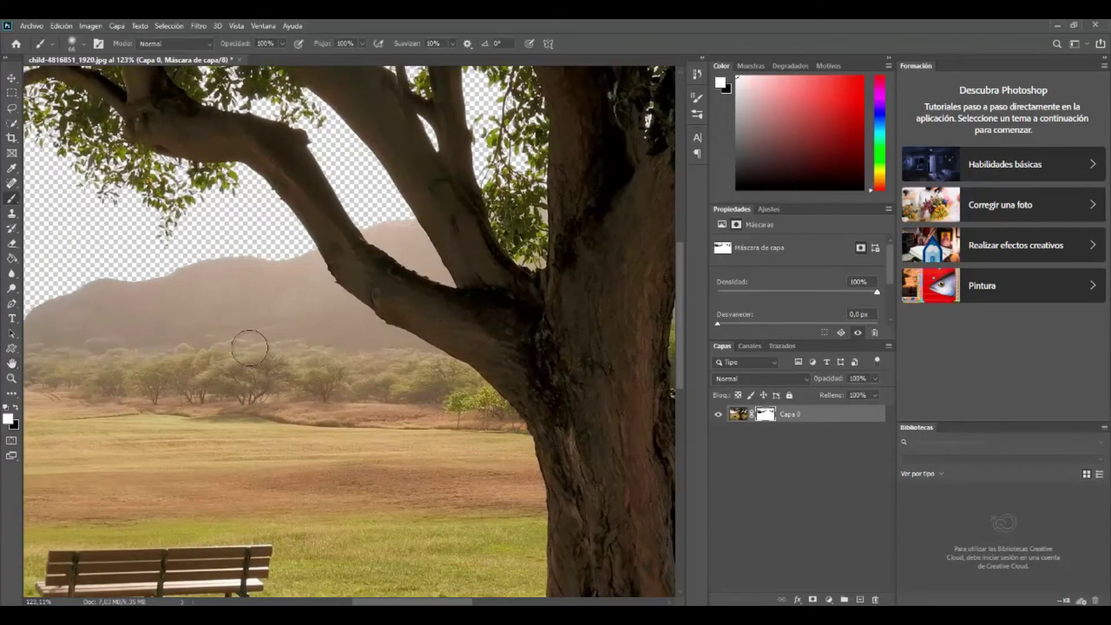
left_click_drag(269, 331, 476, 313)
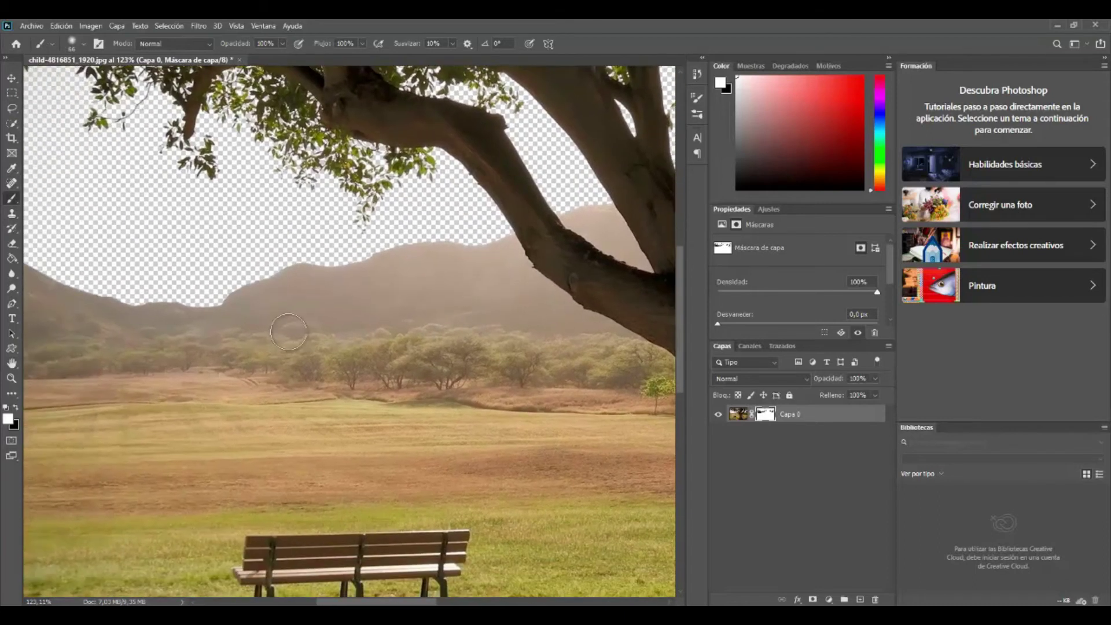
mouse_move(382, 353)
left_mouse_down()
mouse_move(540, 396)
mouse_move(253, 444)
left_mouse_up()
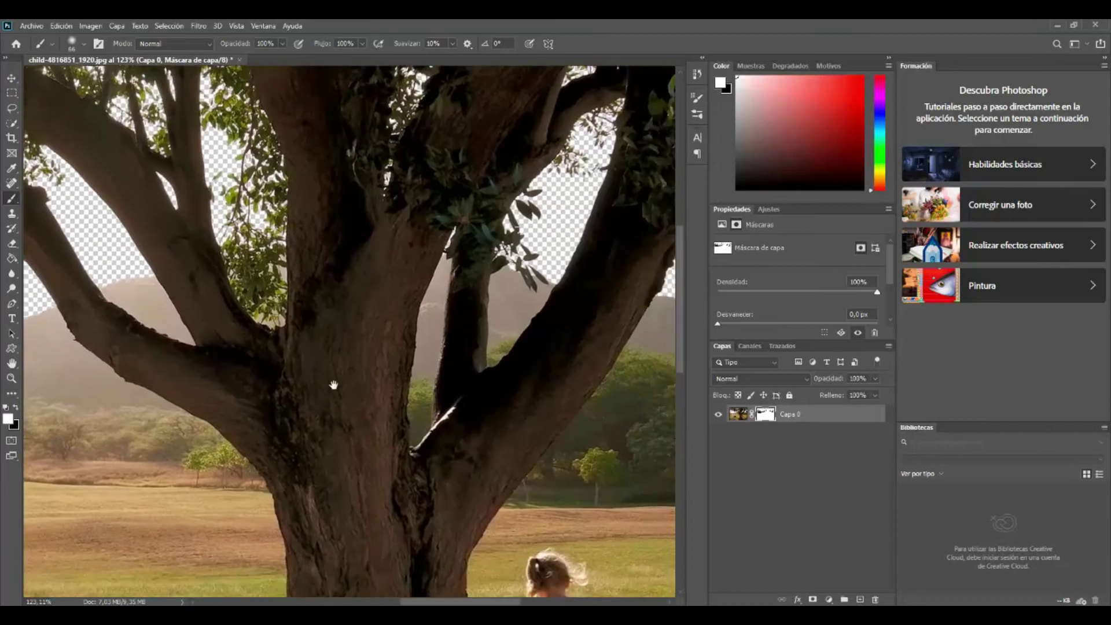
scroll(332, 384, "down", 10)
left_click_drag(402, 334, 148, 371)
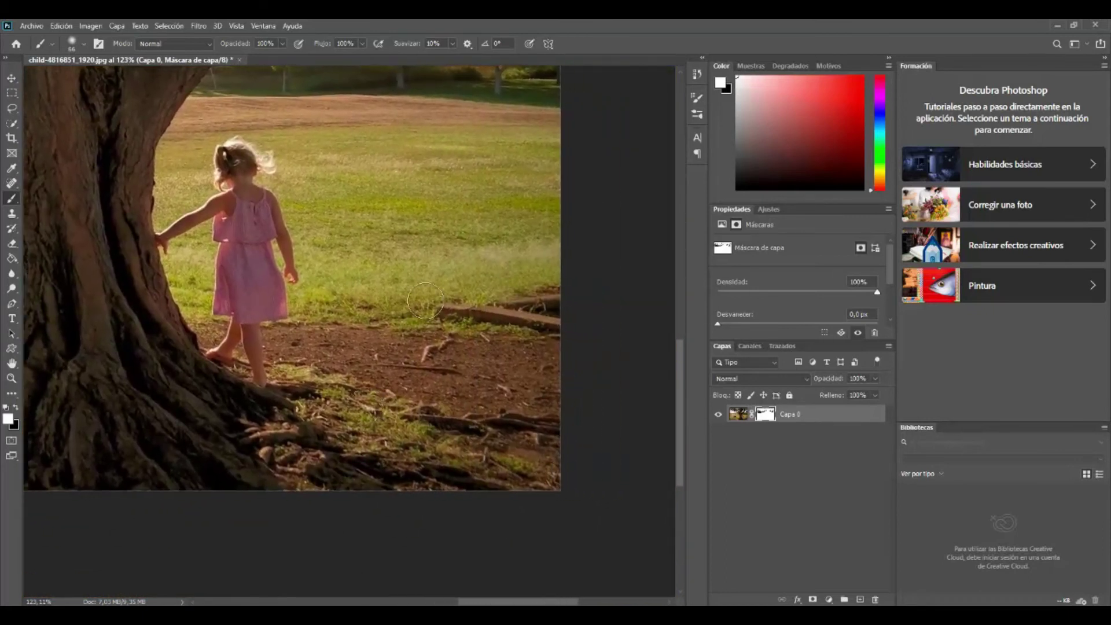
Step: Check the sky and trunk edges, then fit the whole image in the window
scroll(367, 347, "up", 3)
scroll(310, 349, "up", 2)
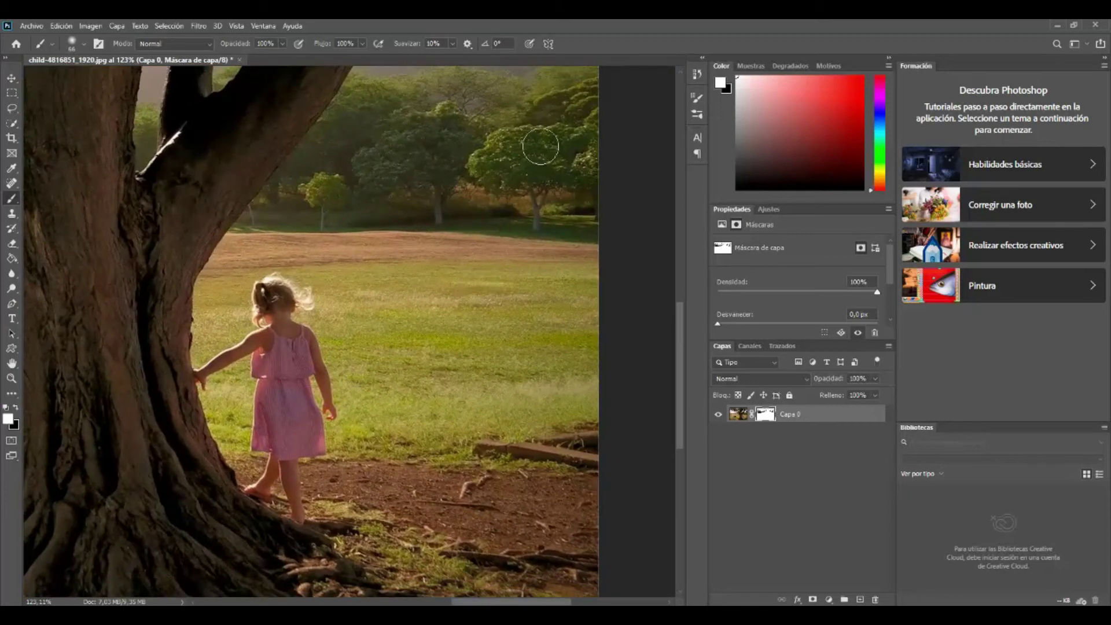
mouse_move(296, 241)
left_mouse_down()
mouse_move(247, 433)
mouse_move(322, 422)
left_mouse_up()
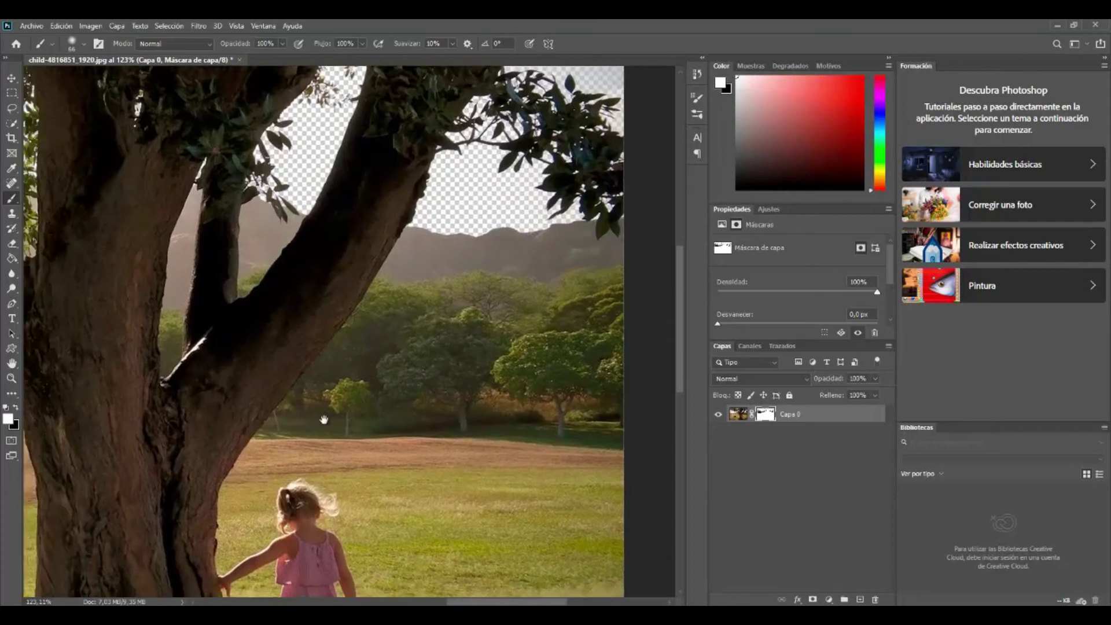
mouse_move(459, 355)
left_mouse_down()
mouse_move(323, 452)
mouse_move(609, 325)
left_mouse_up()
left_click_drag(304, 406, 484, 377)
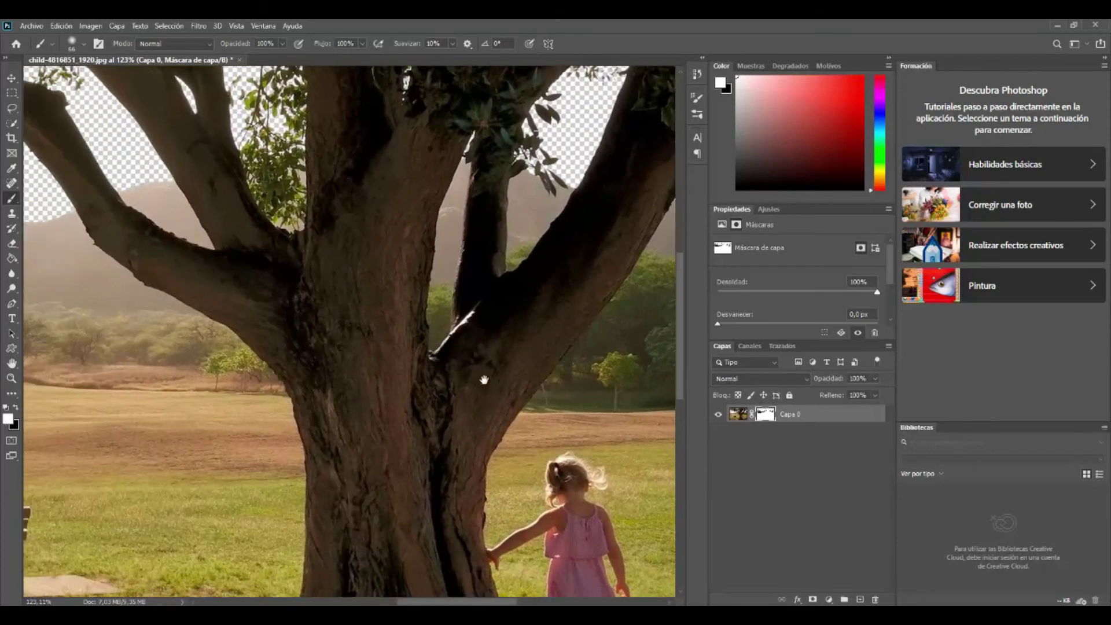
left_click(12, 380)
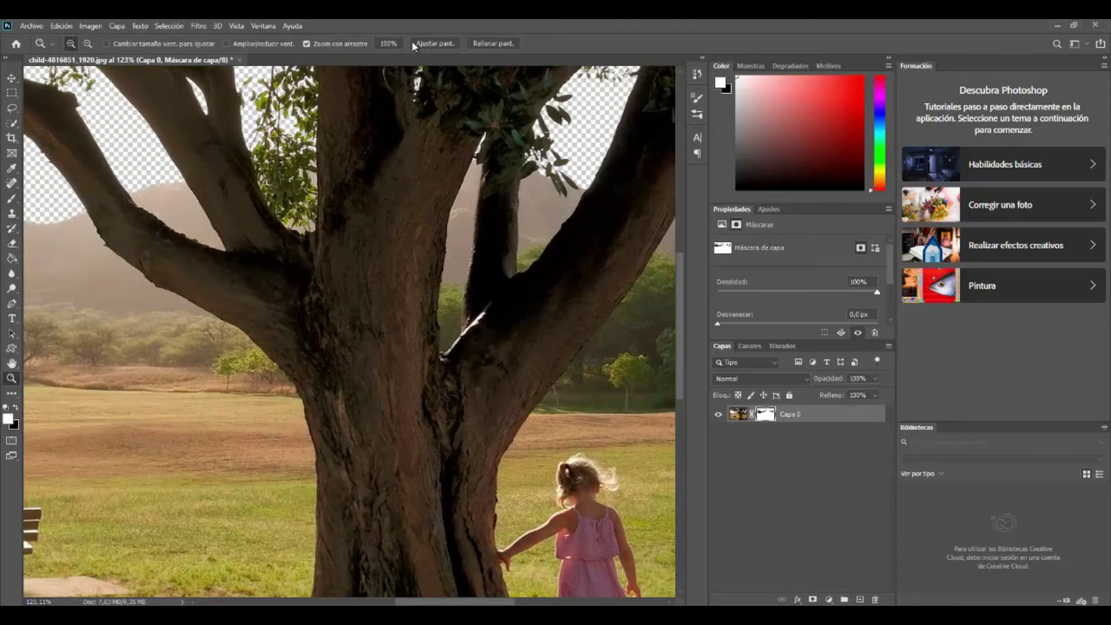
left_click(434, 44)
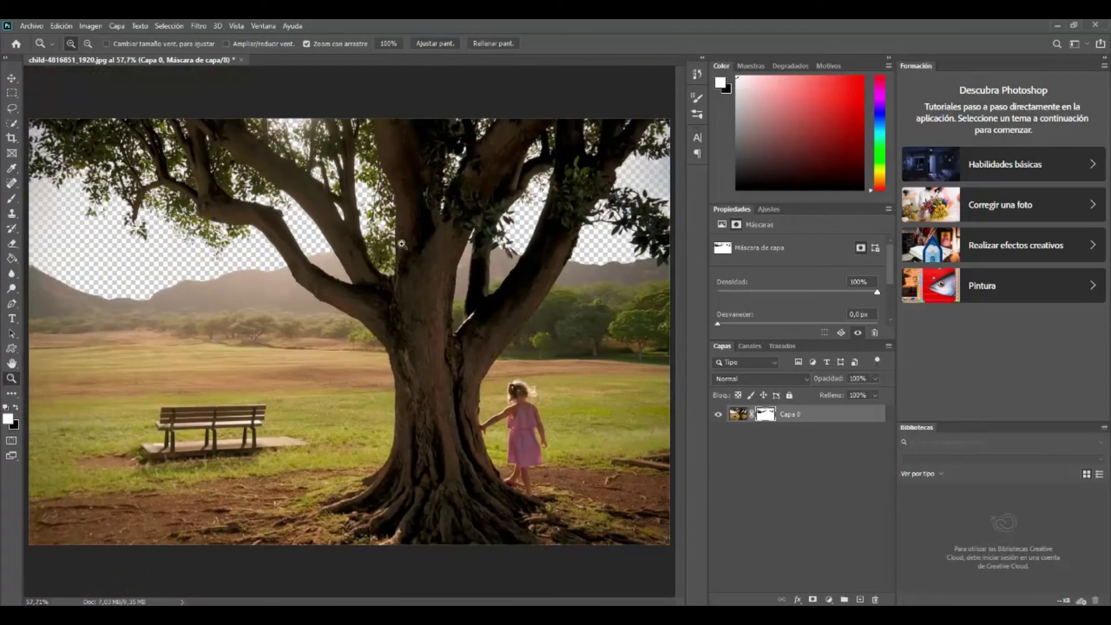
Step: Place ejercicio 1.1 as an embedded image and commit the transform
left_click(35, 29)
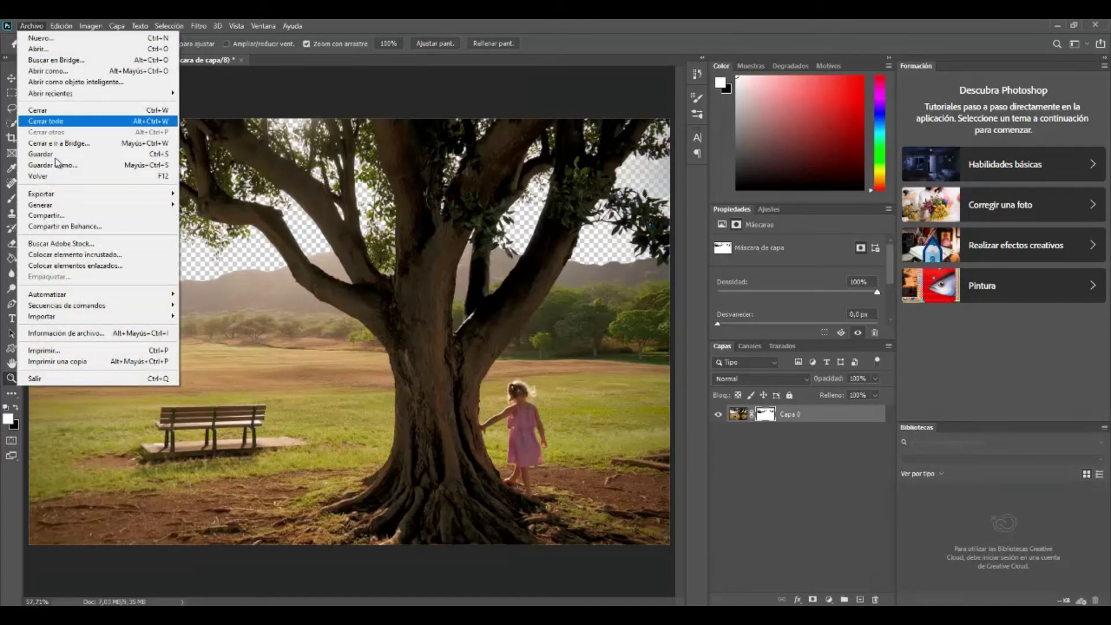
left_click(87, 256)
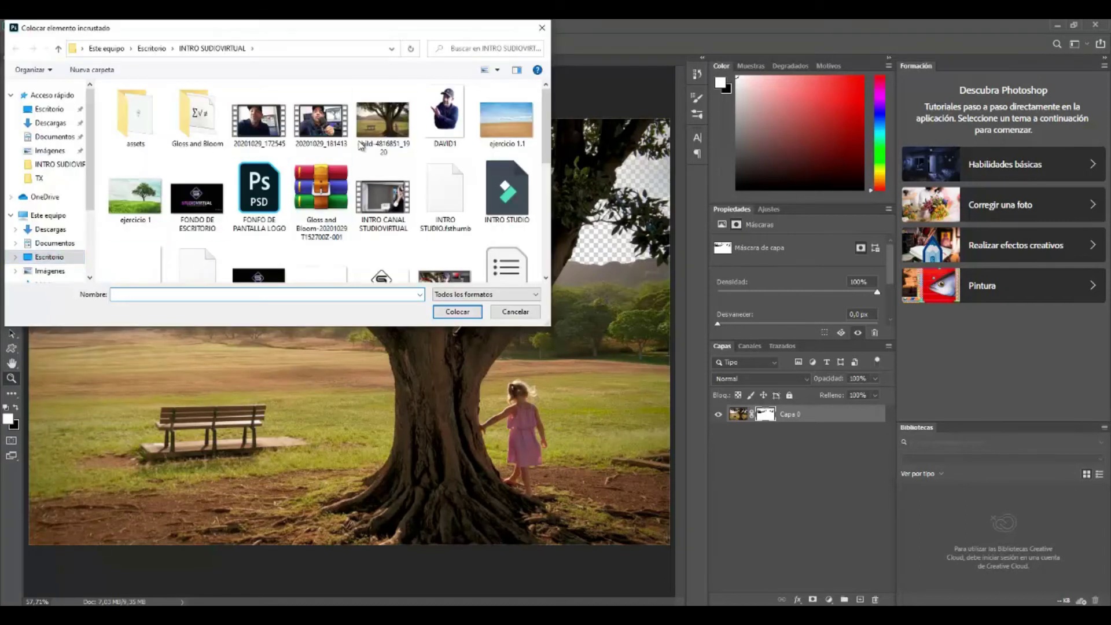
left_click(490, 117)
left_click(457, 311)
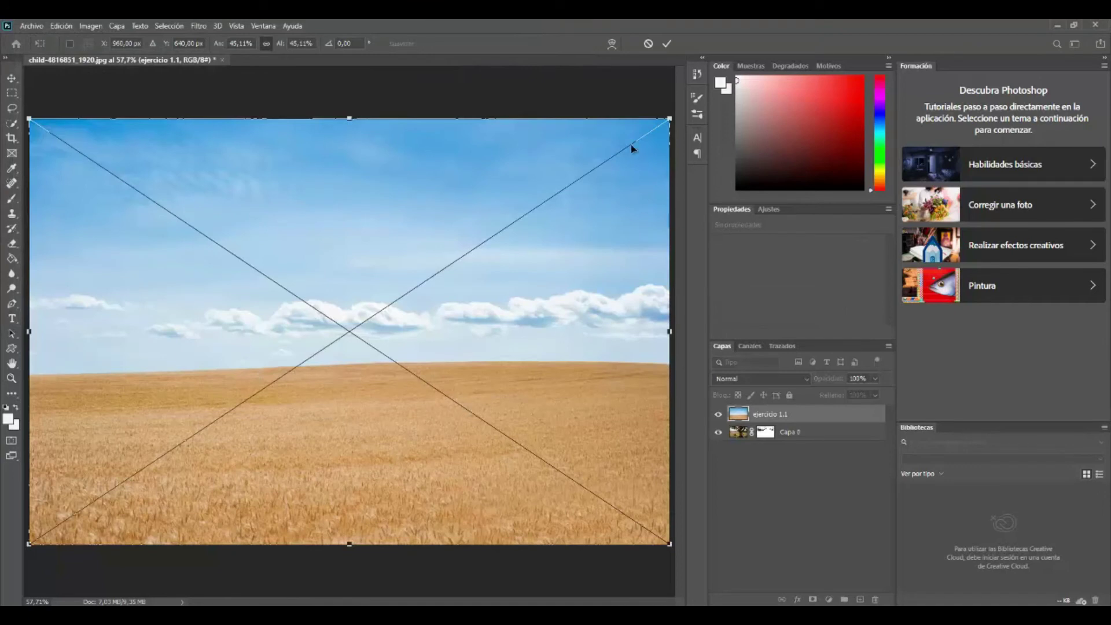
left_click(668, 44)
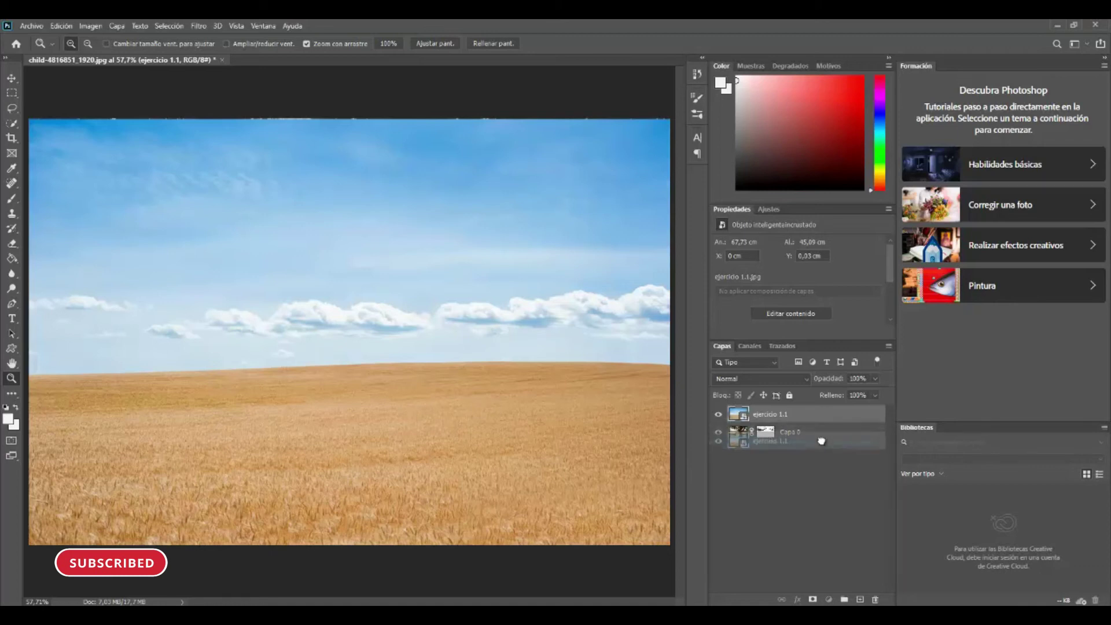
Step: Move the ejercicio 1.1 layer below Capa 0 and zoom out to view the new sky
left_click_drag(823, 416, 824, 452)
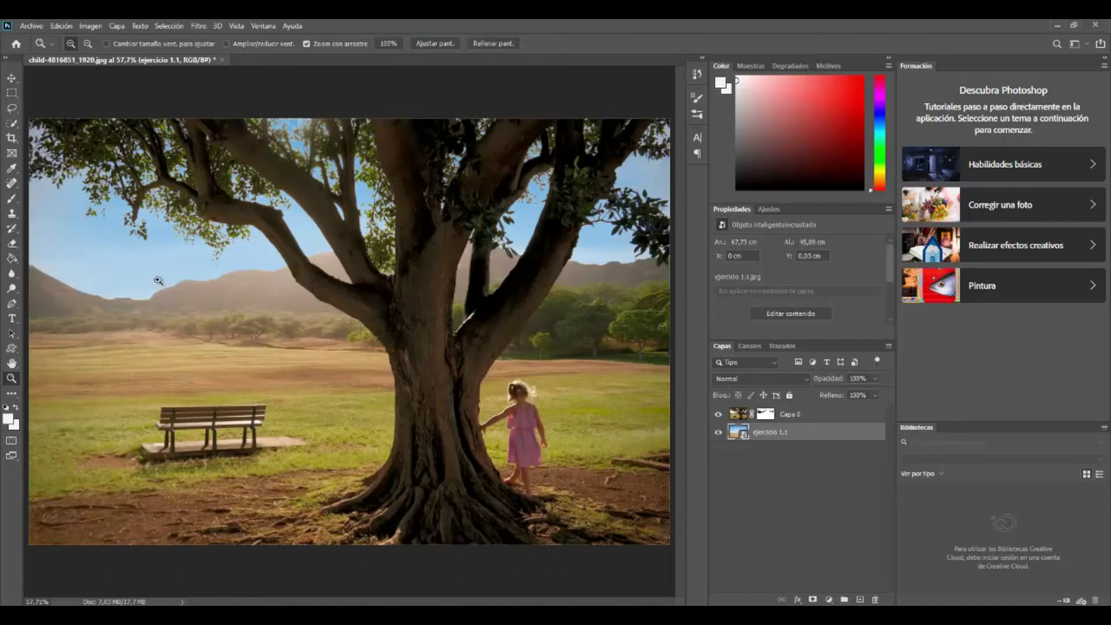
mouse_move(235, 267)
left_mouse_down()
mouse_move(277, 278)
mouse_move(215, 281)
mouse_move(228, 284)
left_mouse_up()
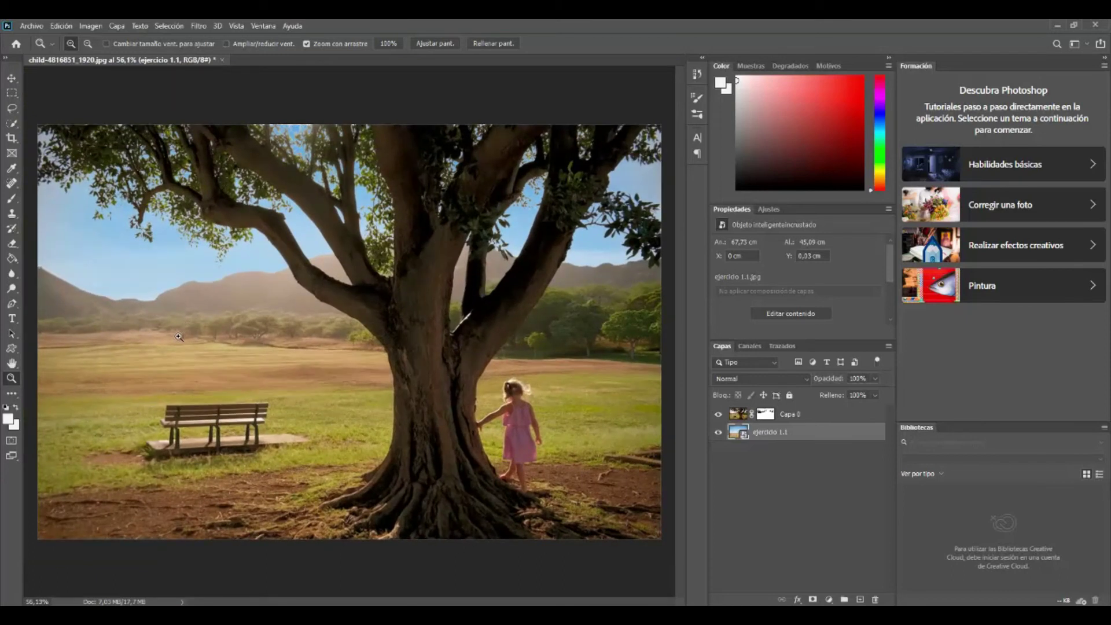
left_click_drag(330, 292, 303, 306)
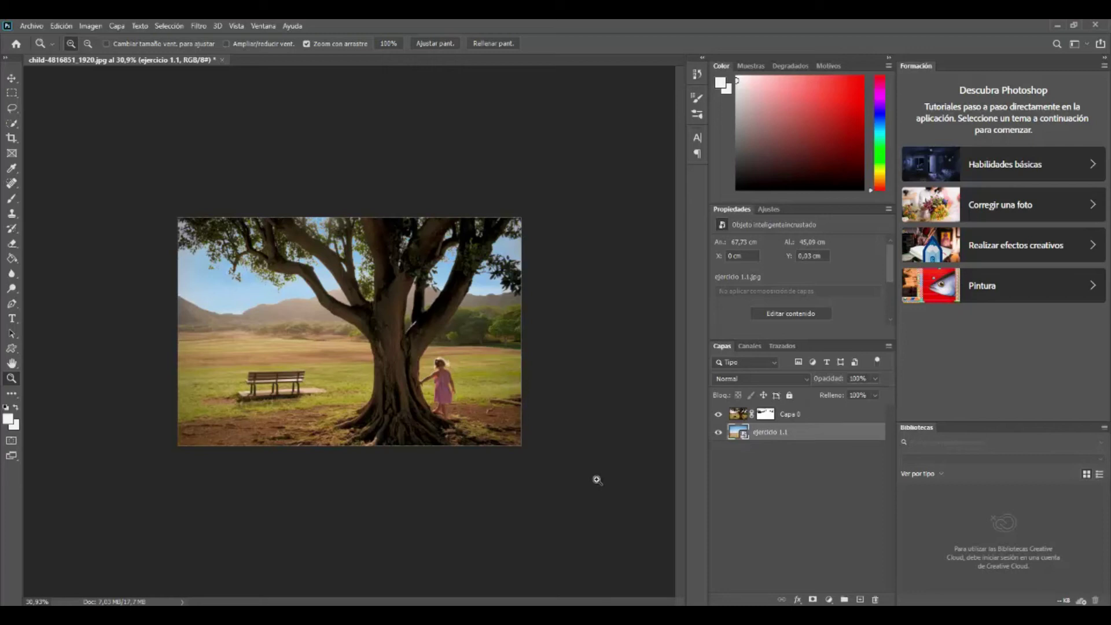
Step: Scale the ejercicio 1.1 sky layer past the canvas edges so clouds fill behind the tree
key("ctrl+t")
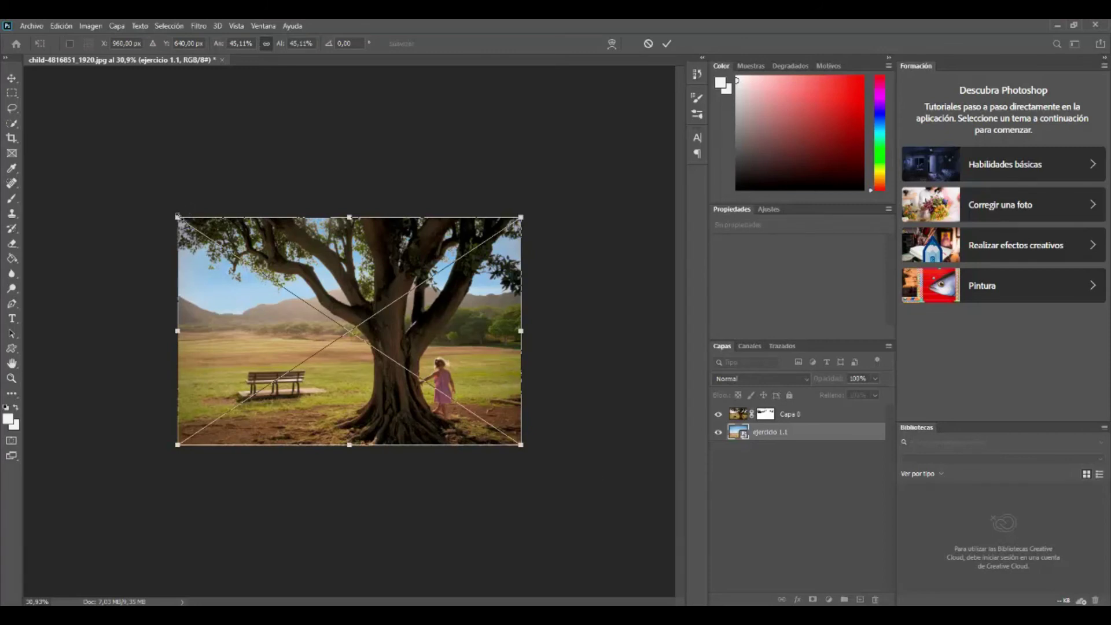
left_click_drag(177, 217, 112, 144)
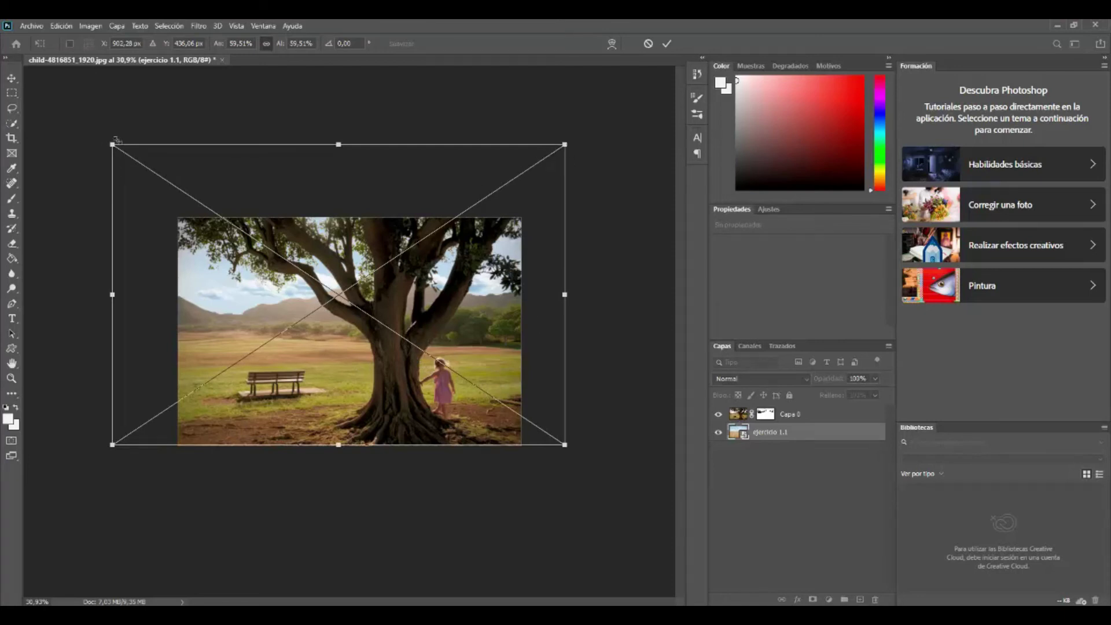
mouse_move(558, 151)
left_mouse_down()
mouse_move(602, 168)
mouse_move(590, 173)
mouse_move(624, 152)
mouse_move(599, 170)
mouse_move(586, 170)
mouse_move(689, 92)
mouse_move(599, 155)
left_mouse_up()
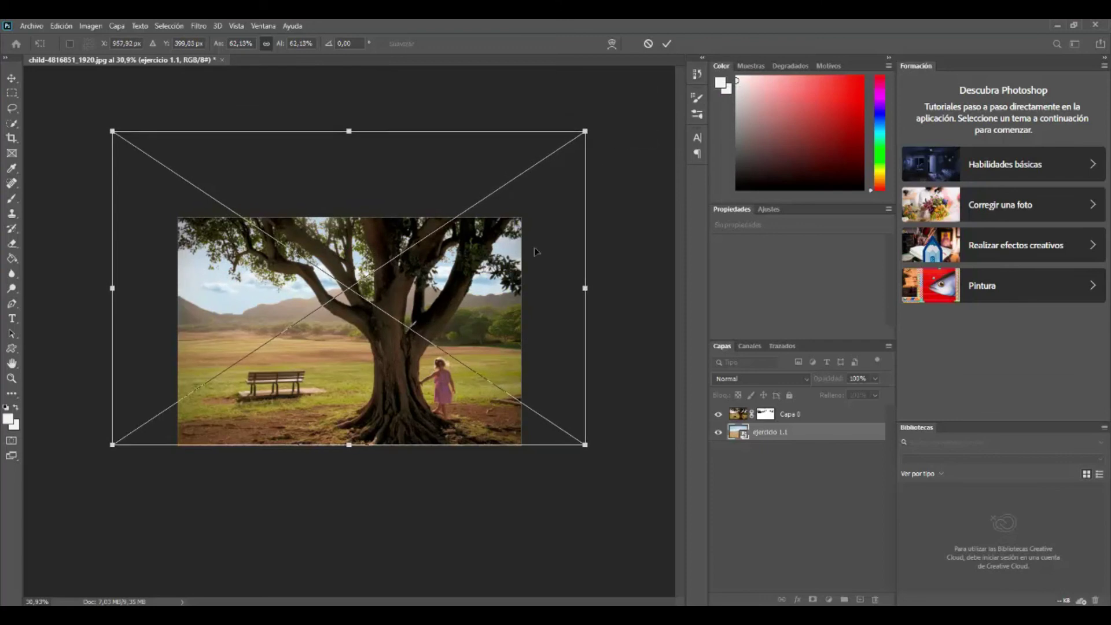
left_click(667, 45)
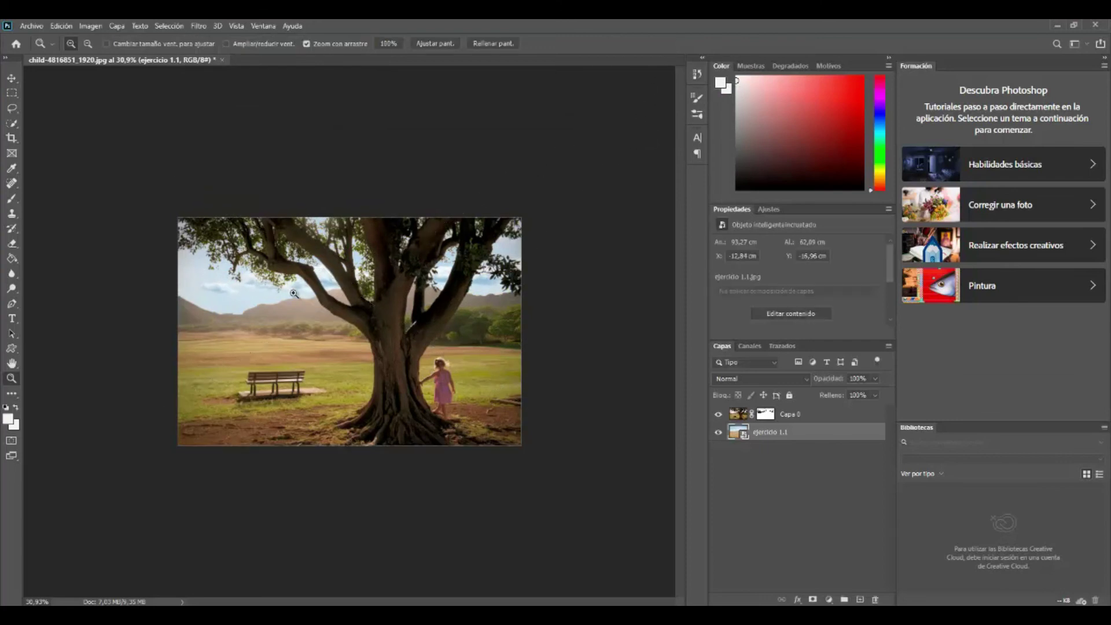
mouse_move(291, 299)
left_mouse_down()
mouse_move(339, 317)
mouse_move(325, 314)
left_mouse_up()
left_click_drag(514, 313, 556, 287)
mouse_move(525, 235)
left_mouse_down()
mouse_move(446, 402)
mouse_move(381, 350)
mouse_move(335, 380)
mouse_move(349, 323)
mouse_move(429, 346)
left_mouse_up()
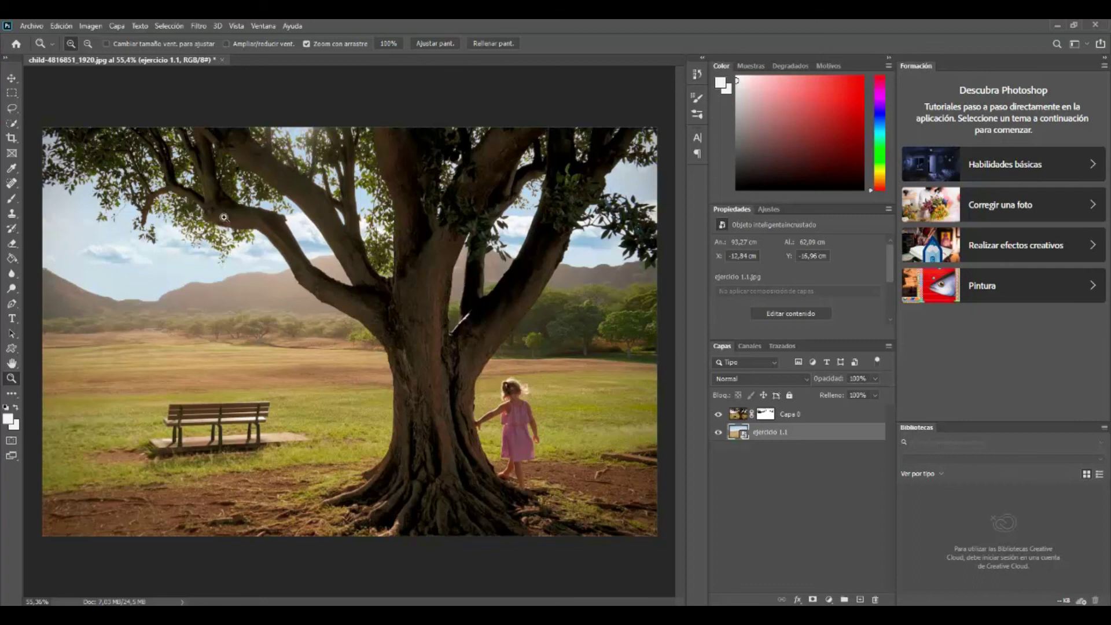
left_click_drag(221, 215, 328, 380)
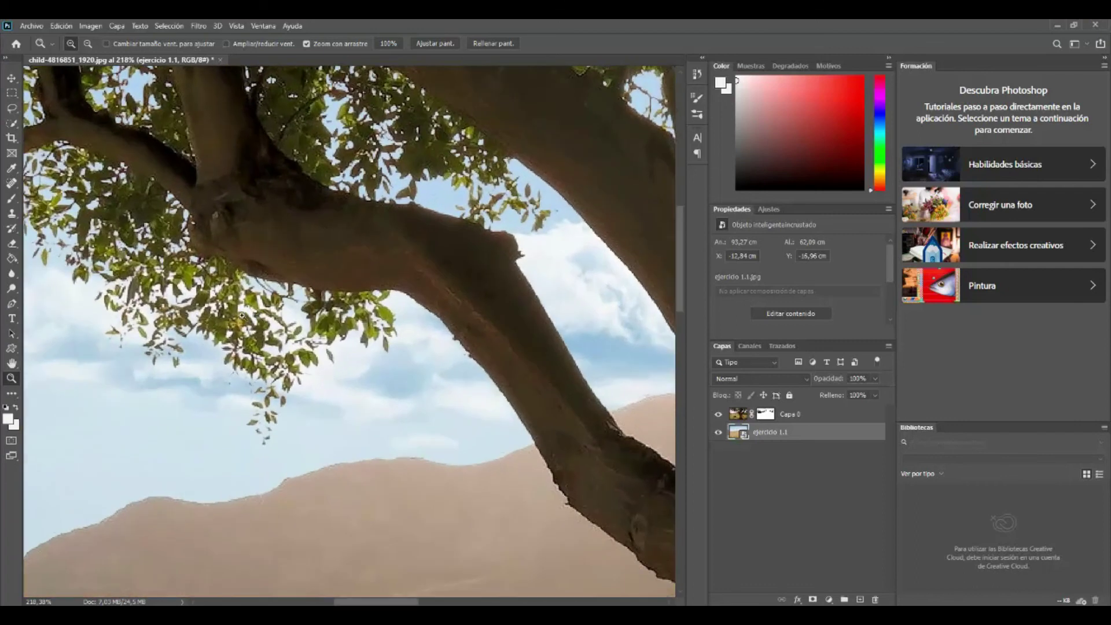
left_click_drag(242, 315, 191, 317)
left_click_drag(324, 349, 273, 349)
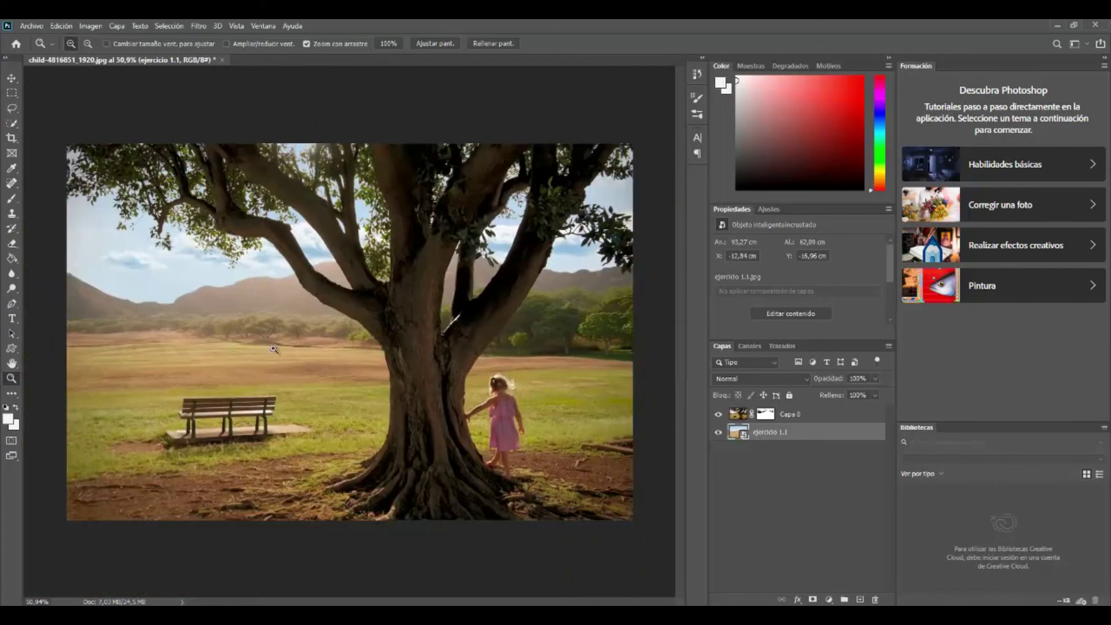